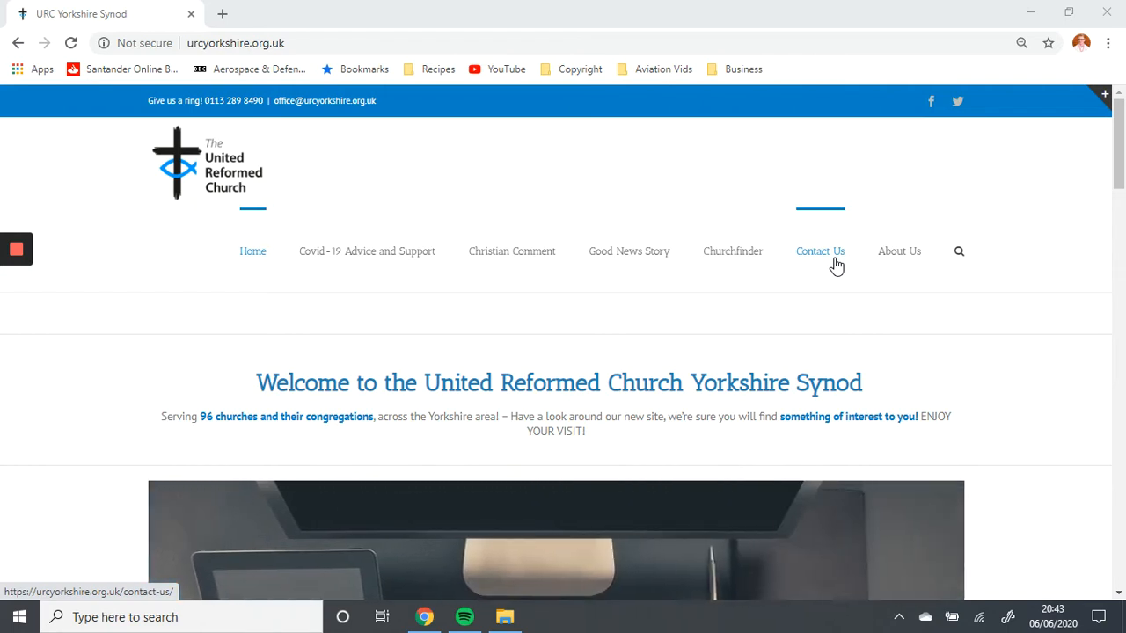
left_click(791, 42)
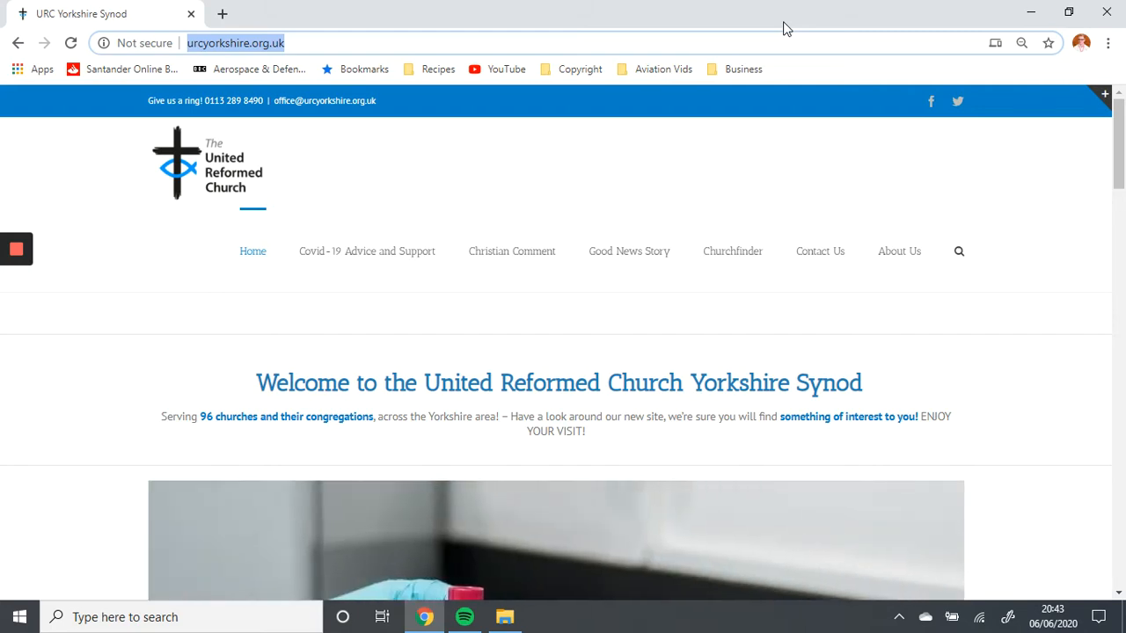
type("www.s")
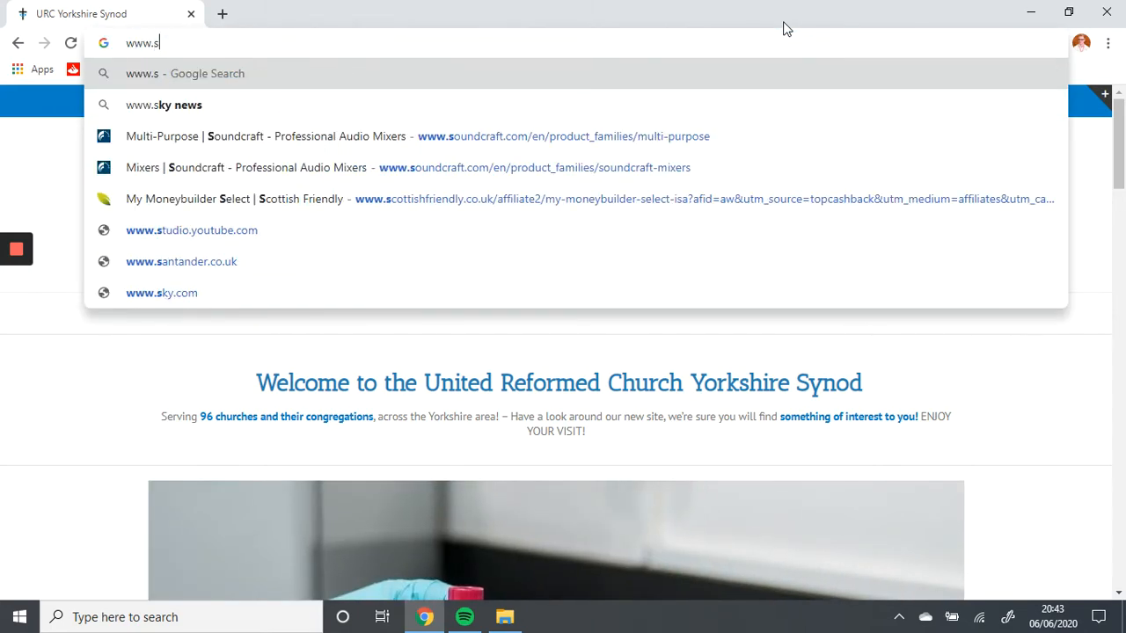
type("tudio.youtube.com")
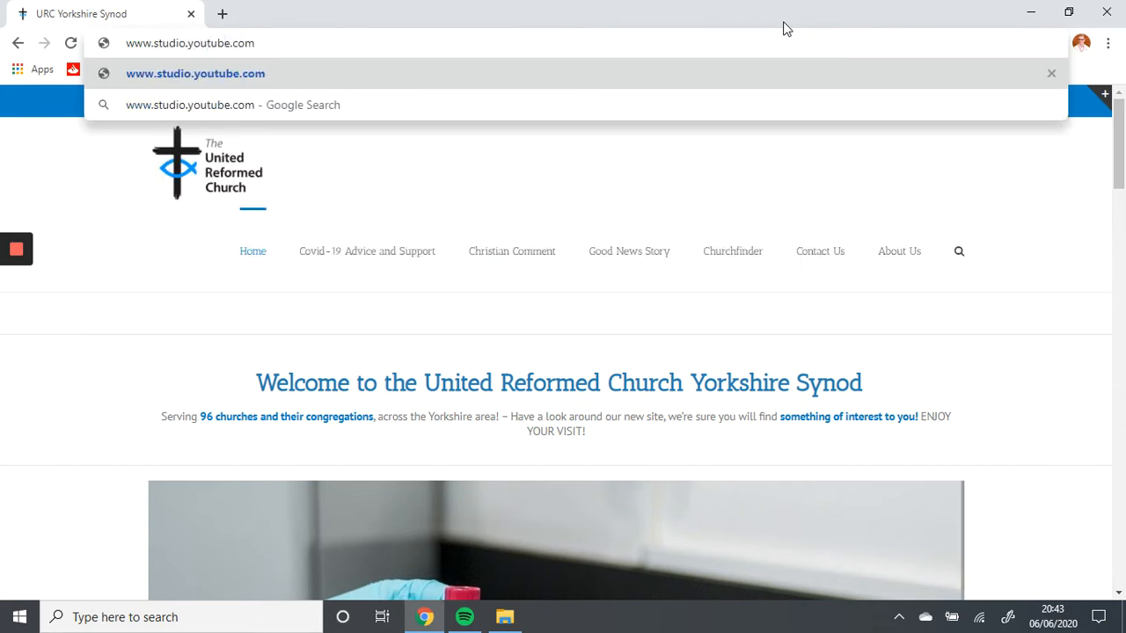
key("Return")
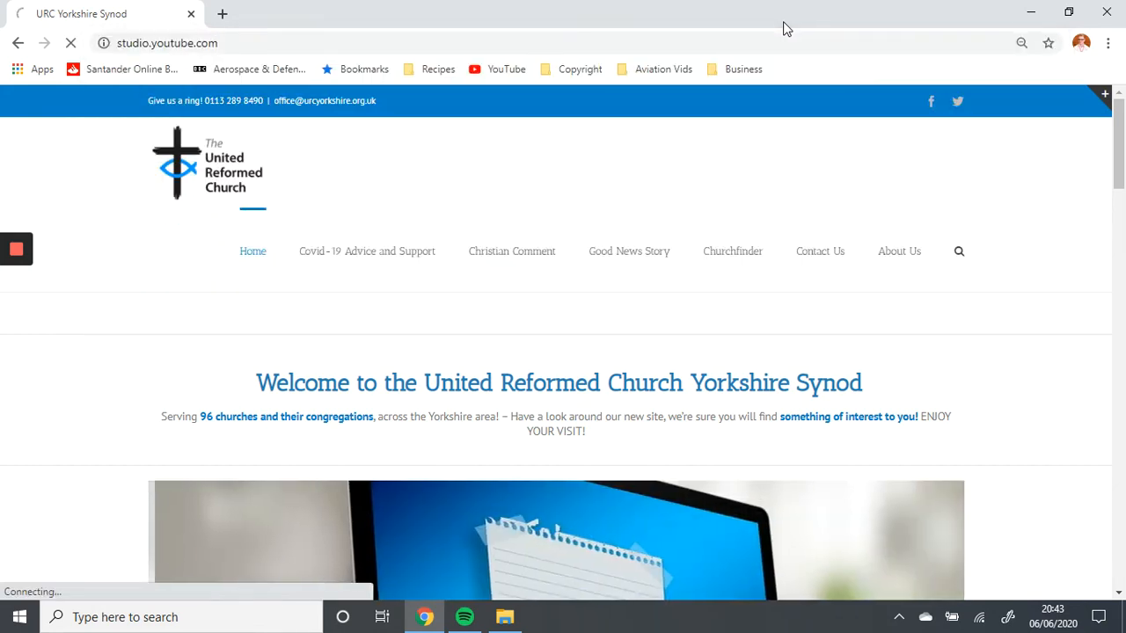
Start creating a live stream from the channel dashboard
mouse_move(14, 285)
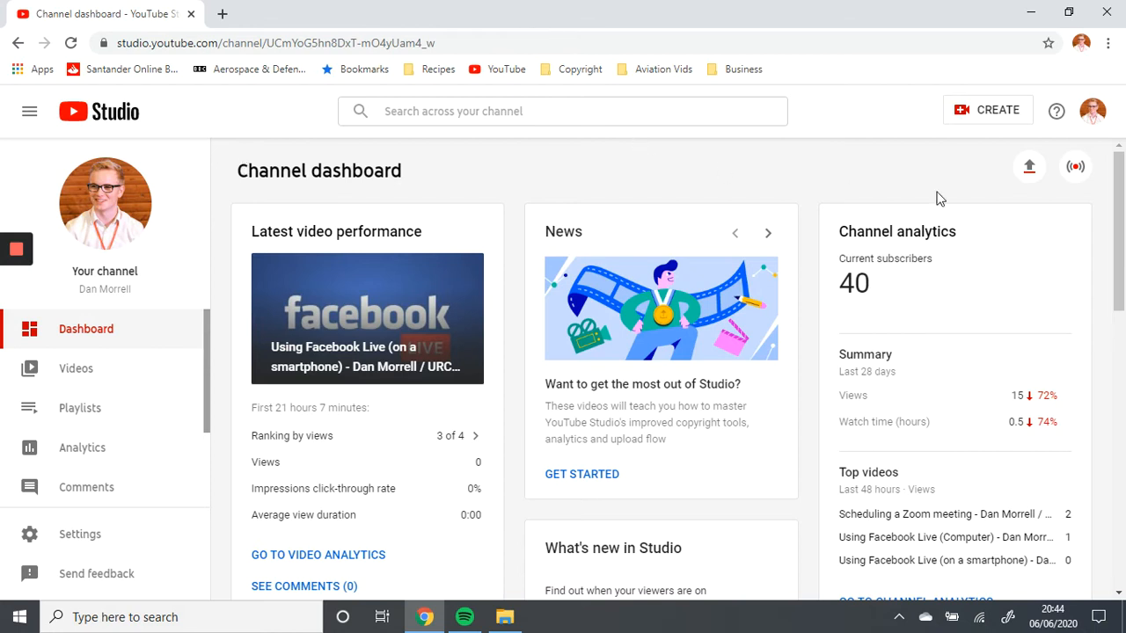
left_click(991, 112)
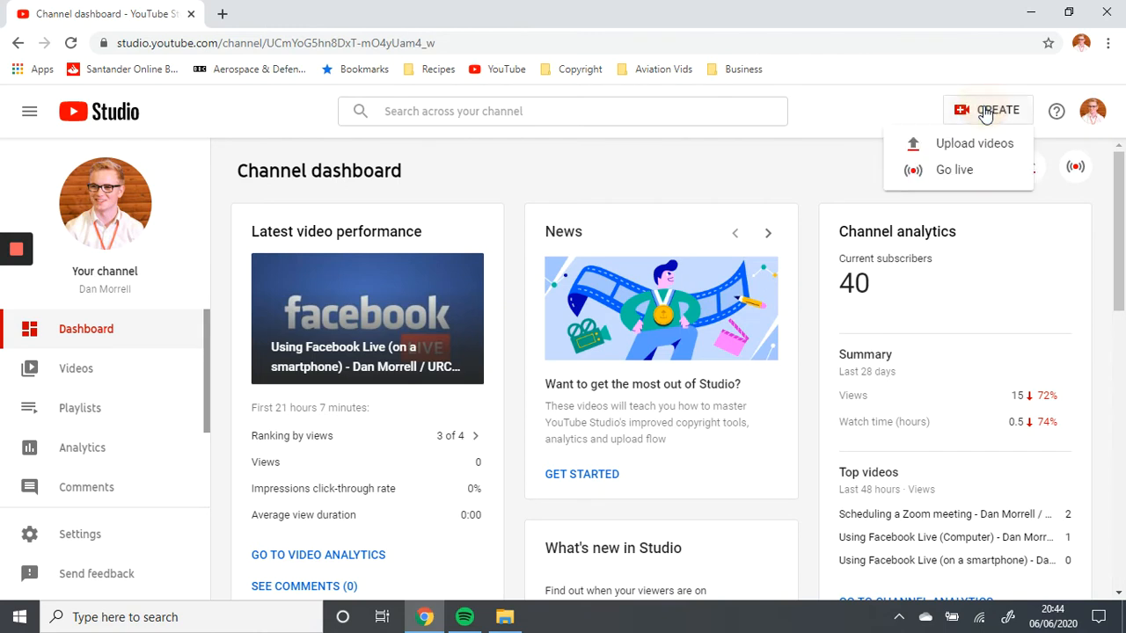
left_click(968, 173)
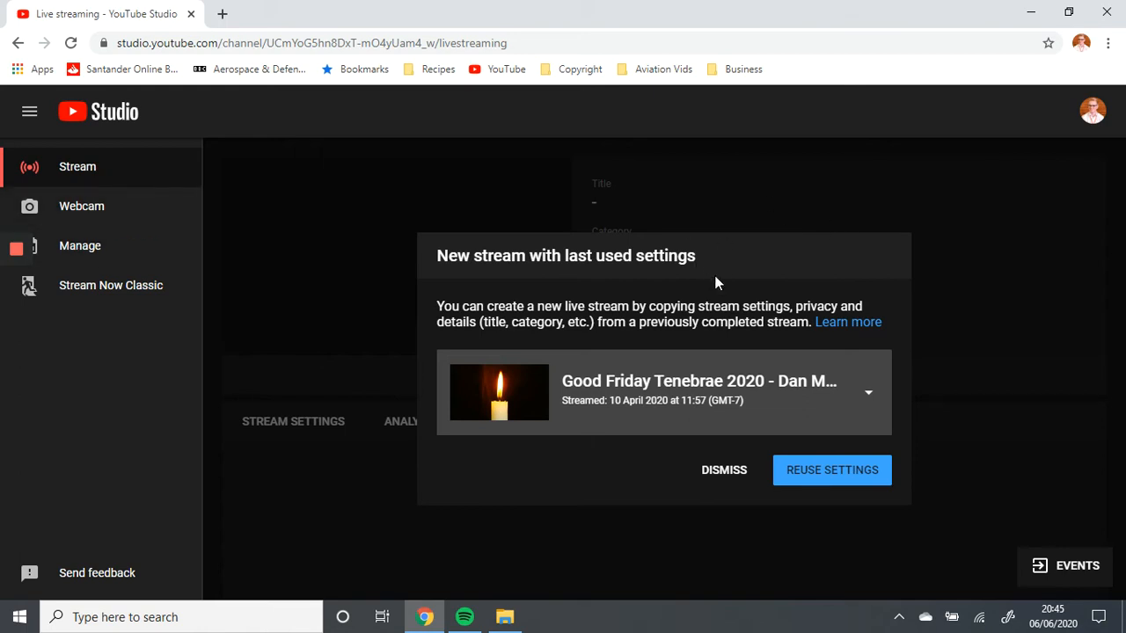
Decline reusing the settings of the previous stream and switch to setting up a webcam stream
left_click_drag(697, 257, 448, 256)
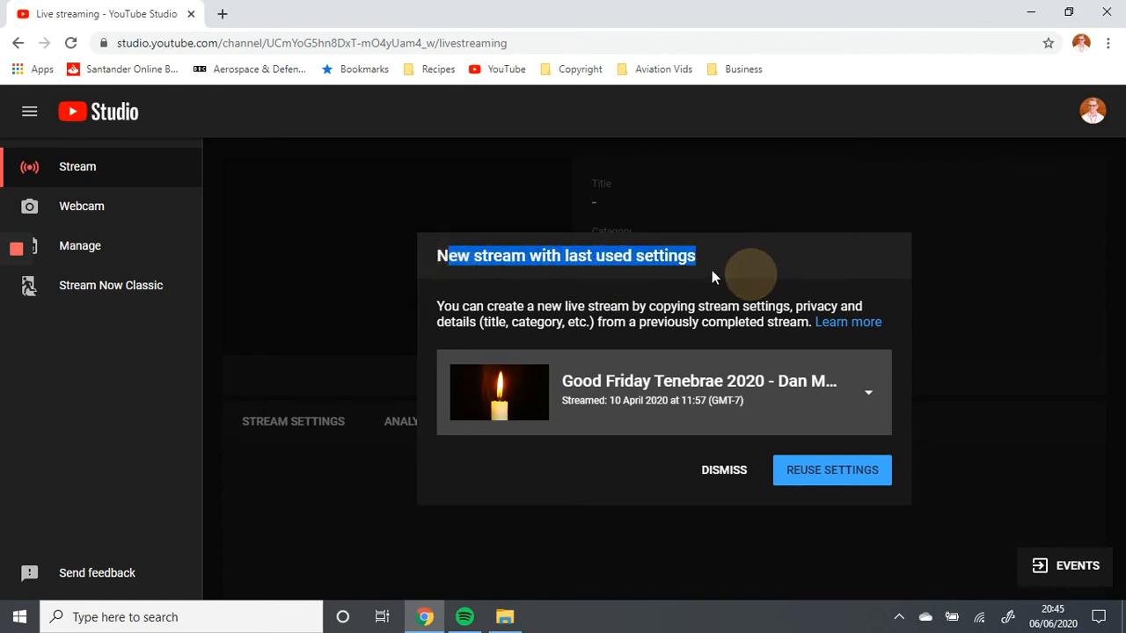
left_click(684, 254)
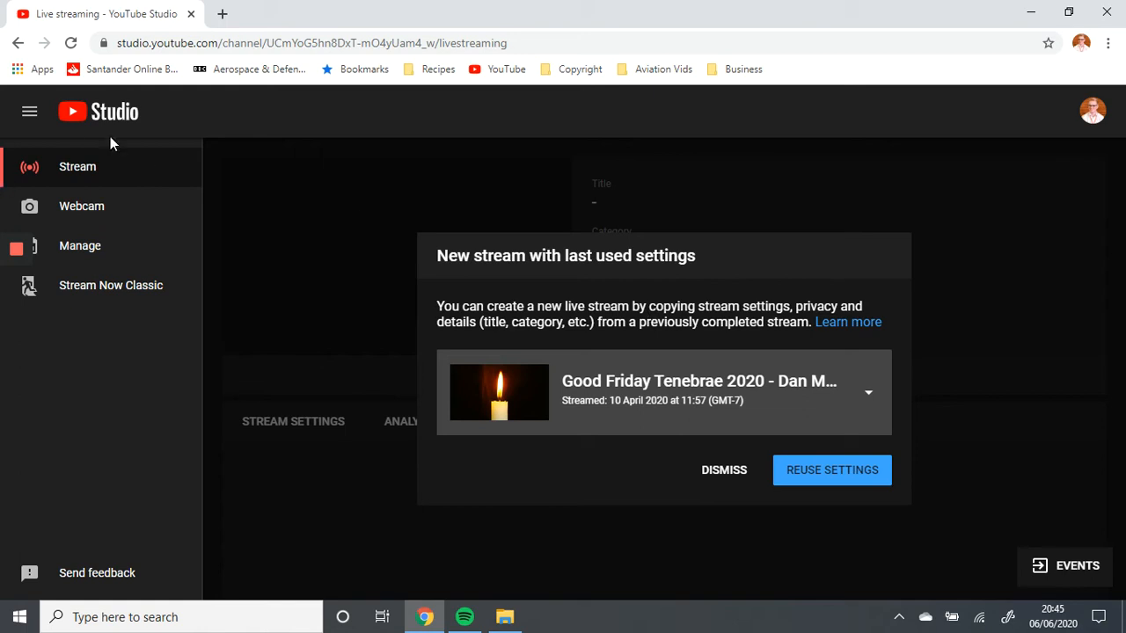
left_click(722, 471)
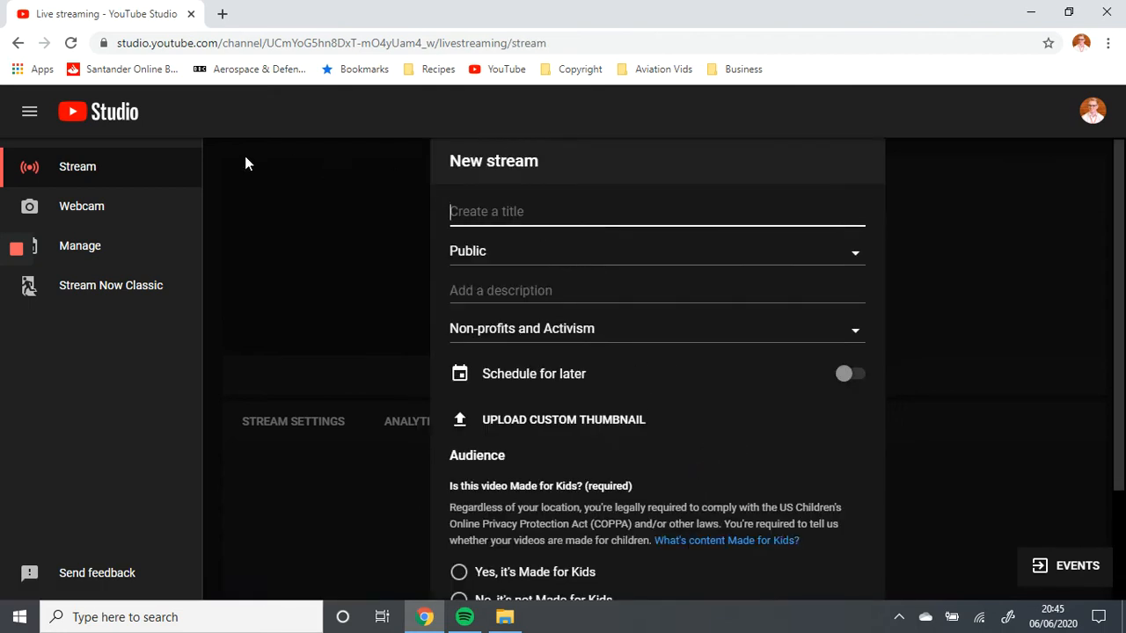
left_click(97, 207)
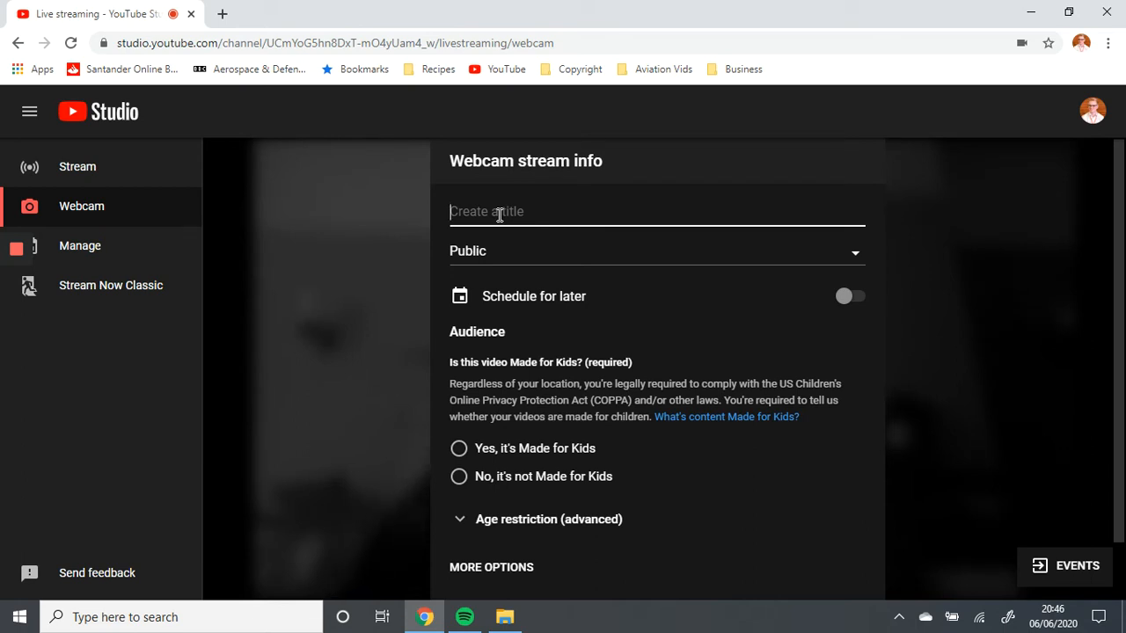
Title the webcam stream "Sunday 7th June - Worship - Anytown United Reformed Church"
type("Sunday 7th June - Worhsip")
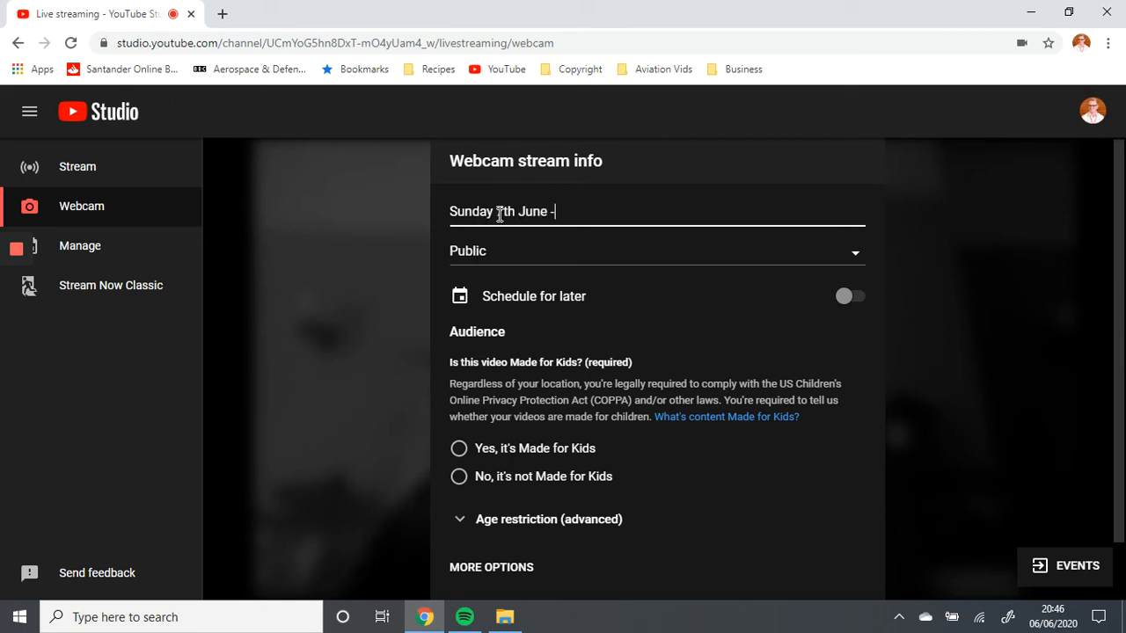
key("BackSpace")
key("BackSpace")
key("BackSpace")
key("BackSpace")
type("ship - Anytown United ")
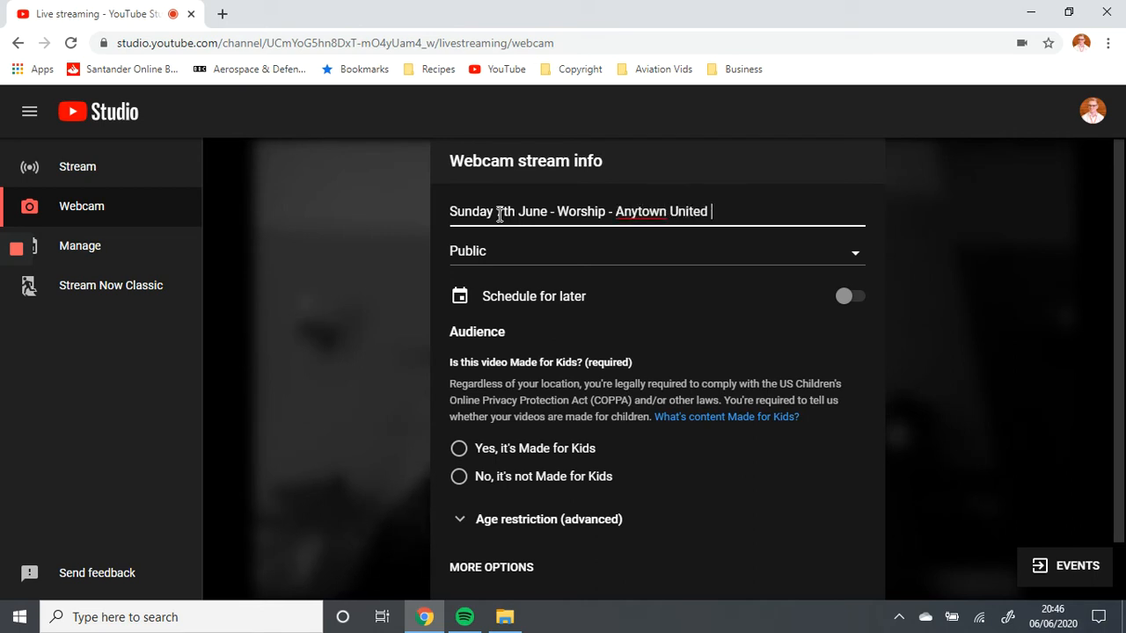
type("Reformed Church")
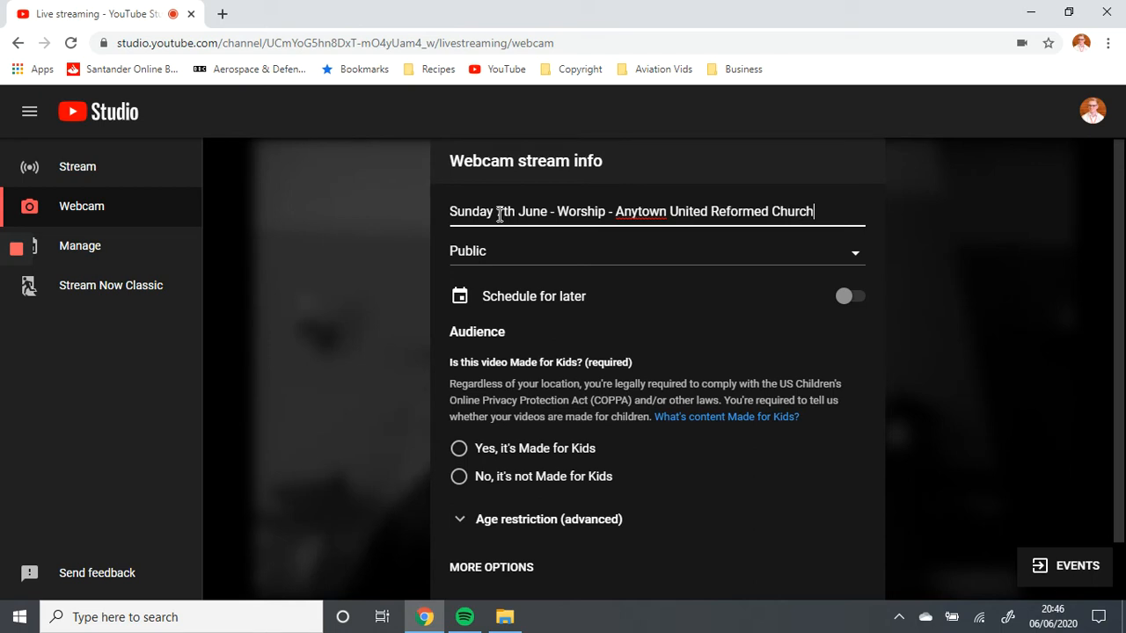
Set the stream's visibility to Public and mark it as not made for kids
left_click(464, 262)
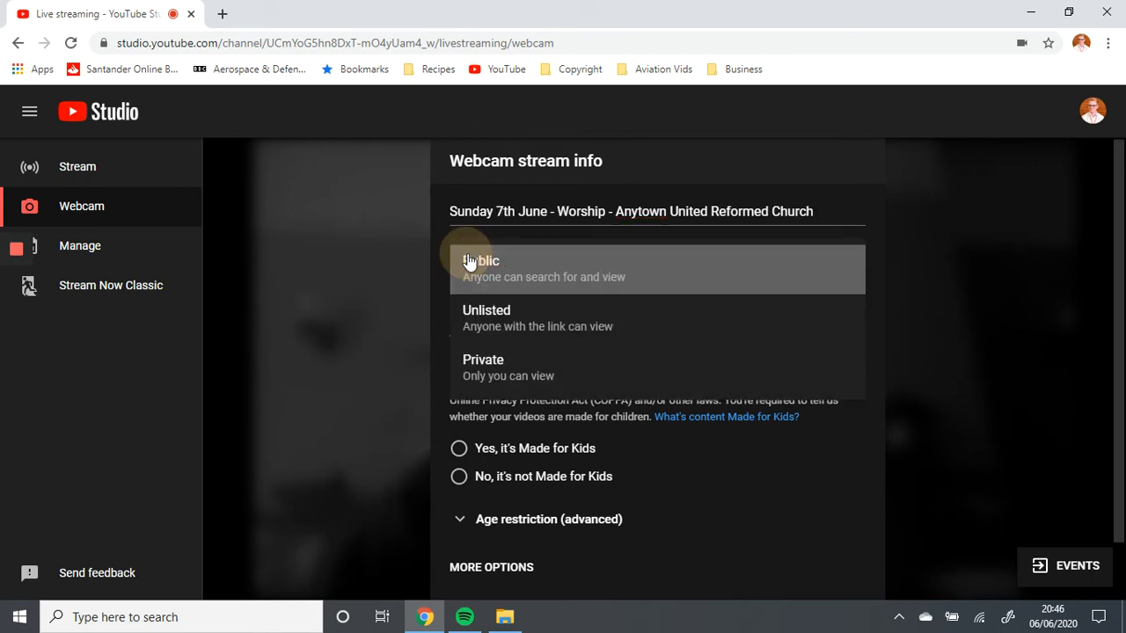
left_click(529, 279)
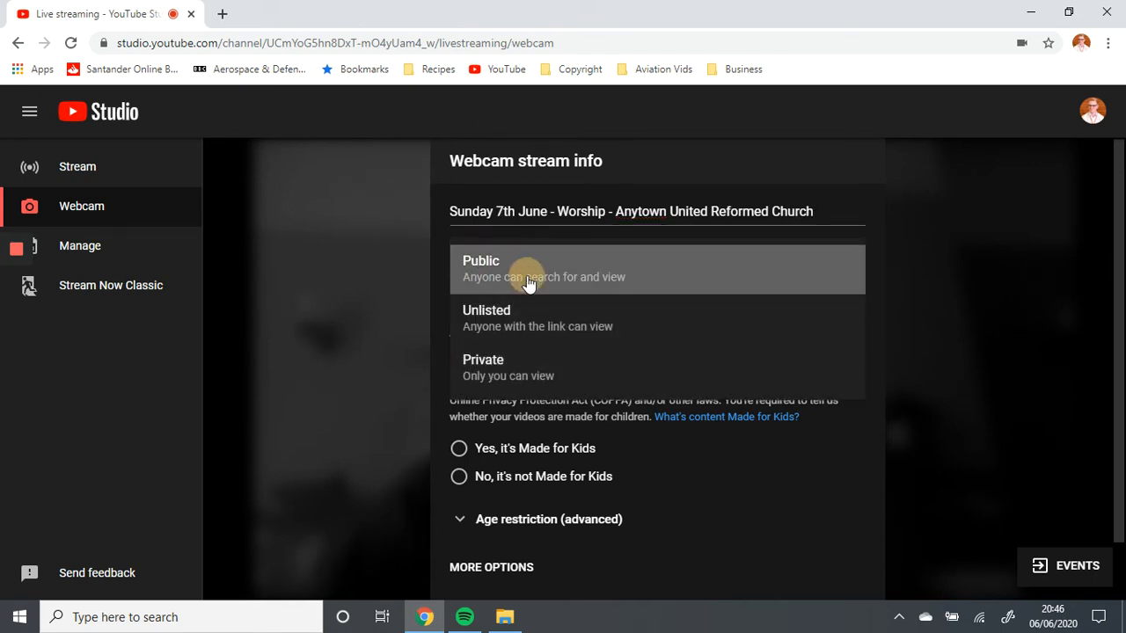
left_click_drag(557, 363, 564, 362)
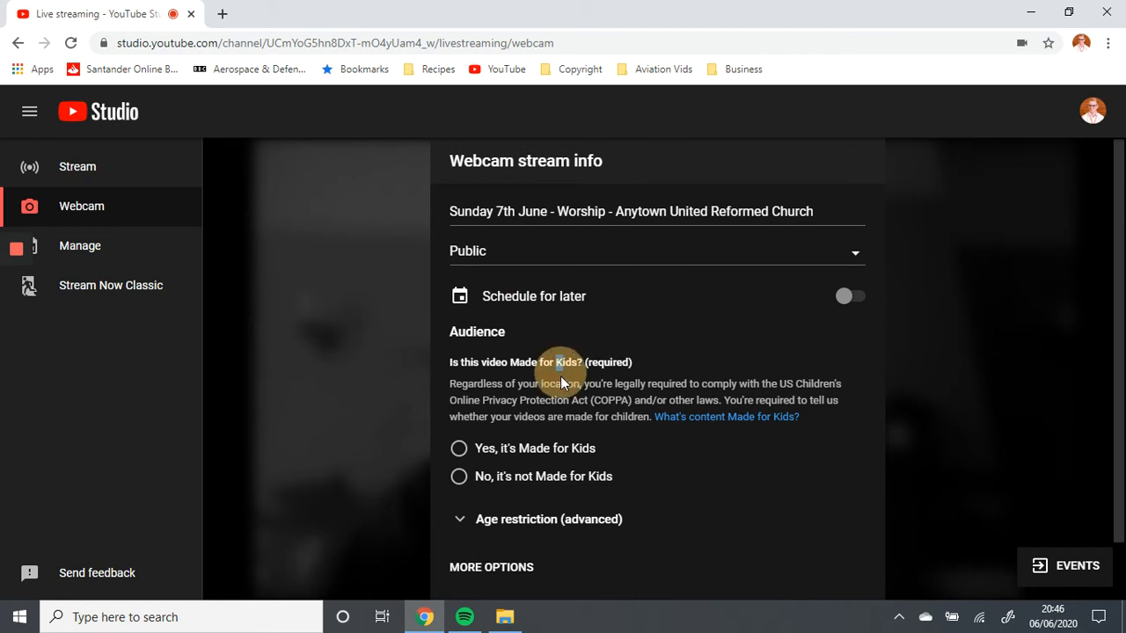
scroll(558, 397, "down", 1)
left_click(545, 329)
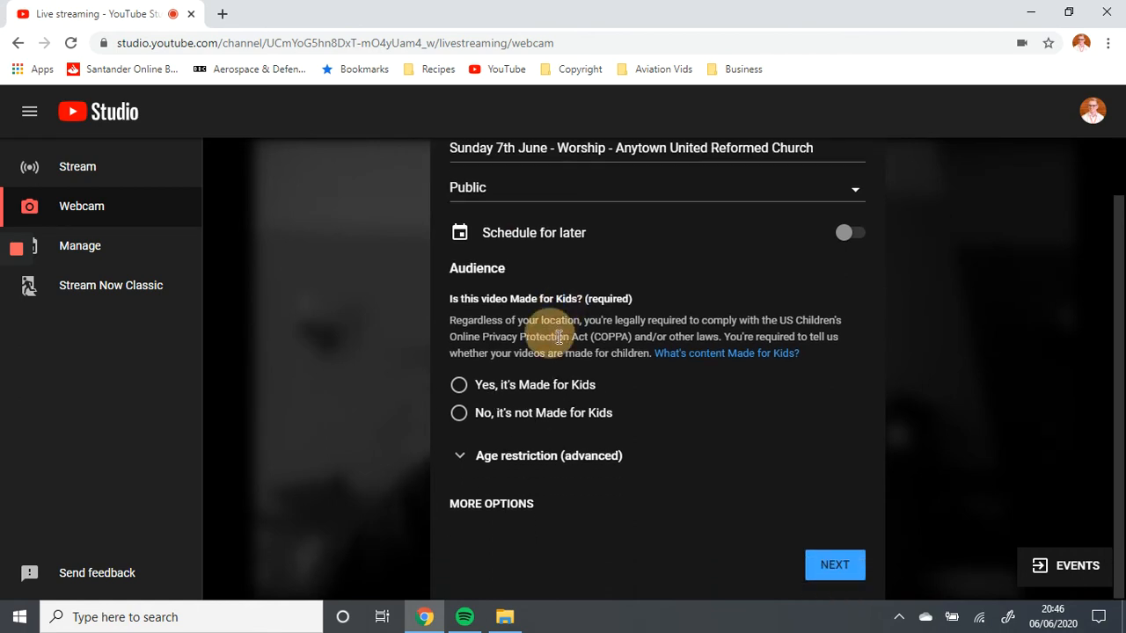
left_click_drag(514, 322, 618, 337)
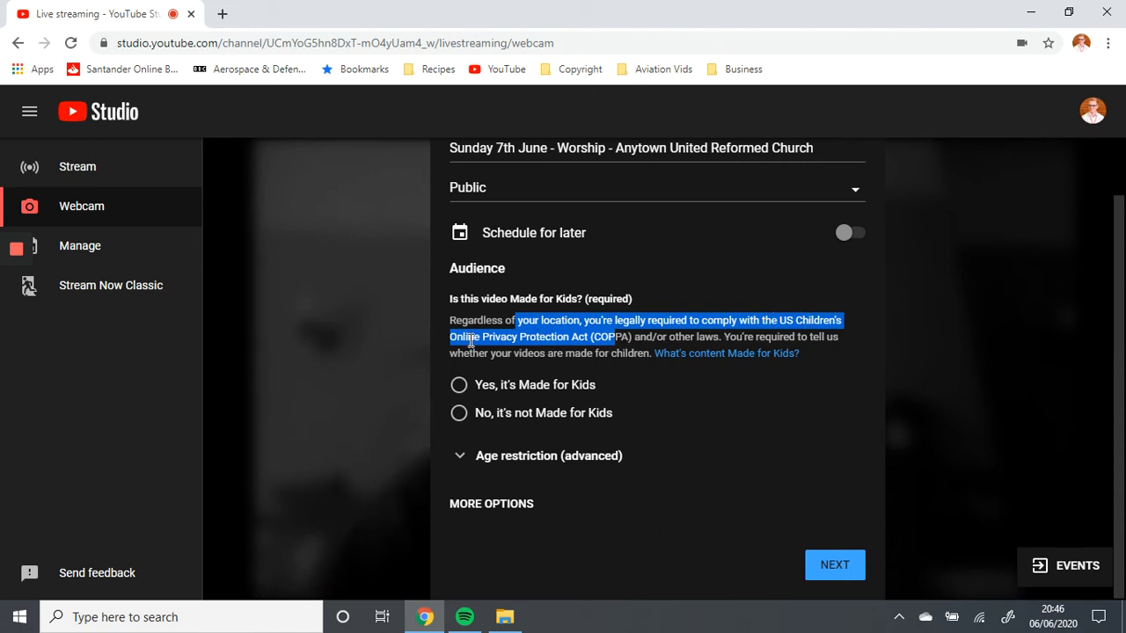
left_click(562, 341)
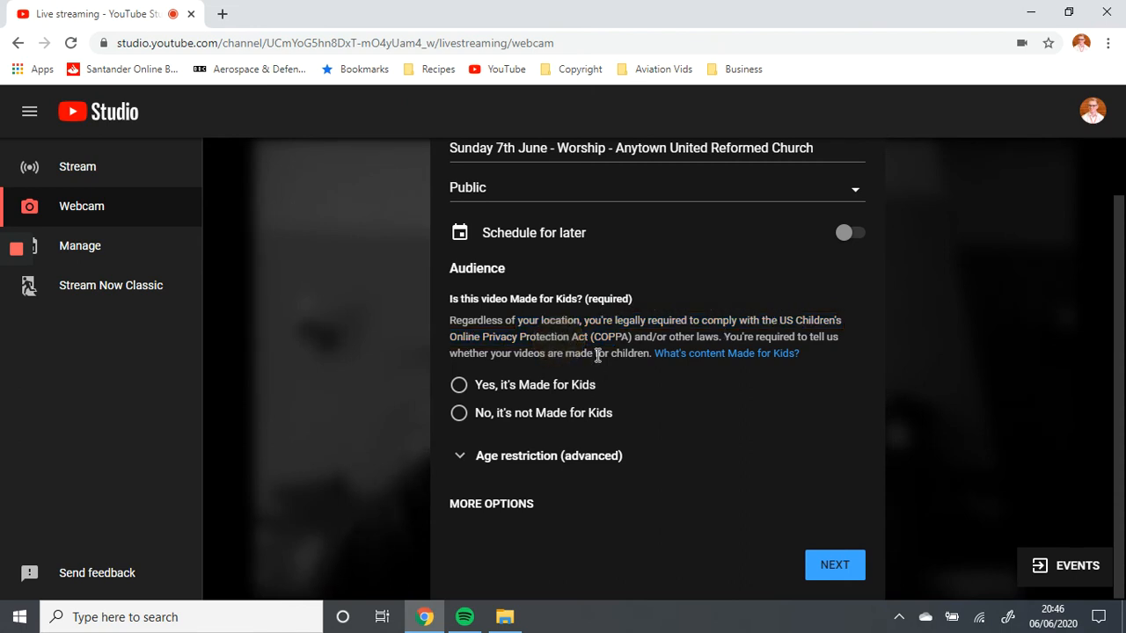
left_click(457, 417)
Reveal the additional stream options and enter a description with separate lines "Facebook:", "Twitter:", "Website:" and "Email:"
left_click(495, 509)
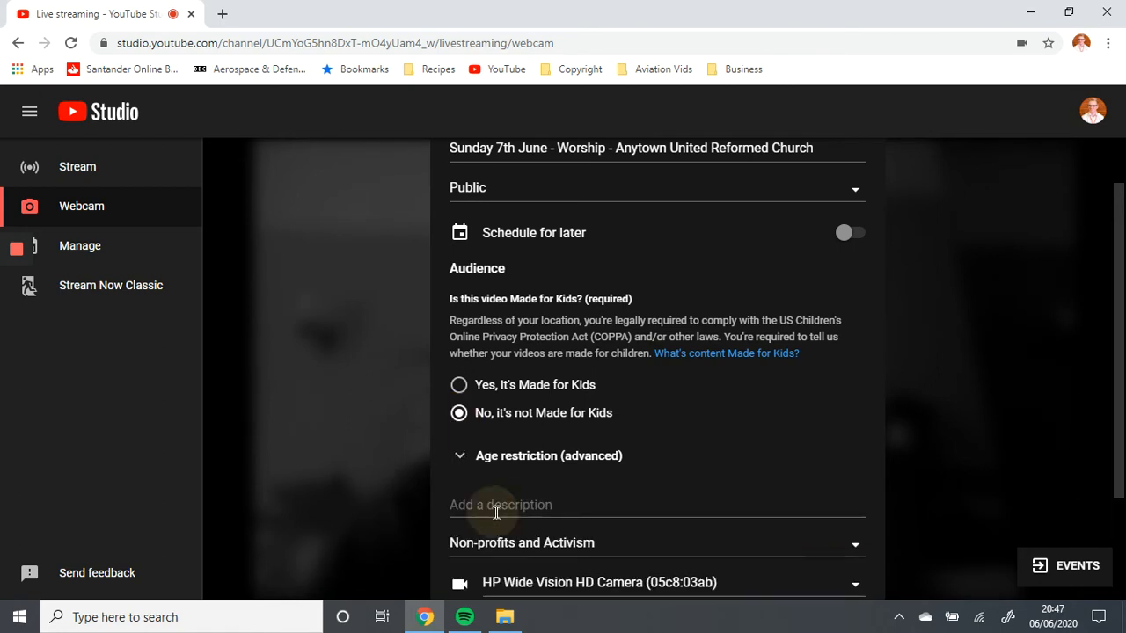
scroll(615, 440, "down", 2)
left_click(537, 345)
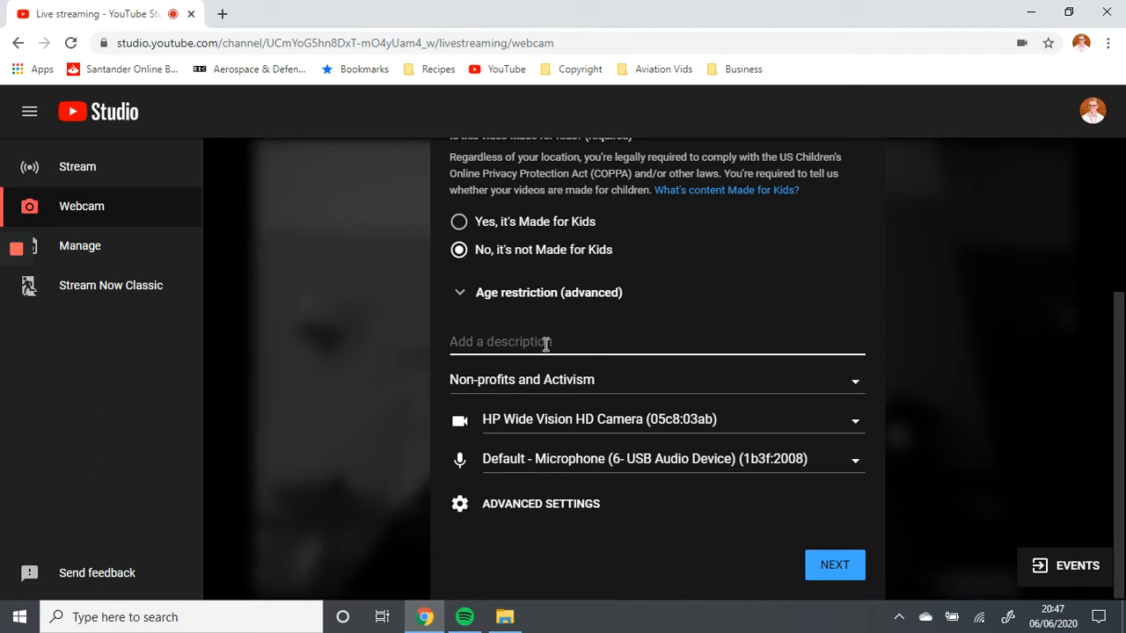
type("Facebook:")
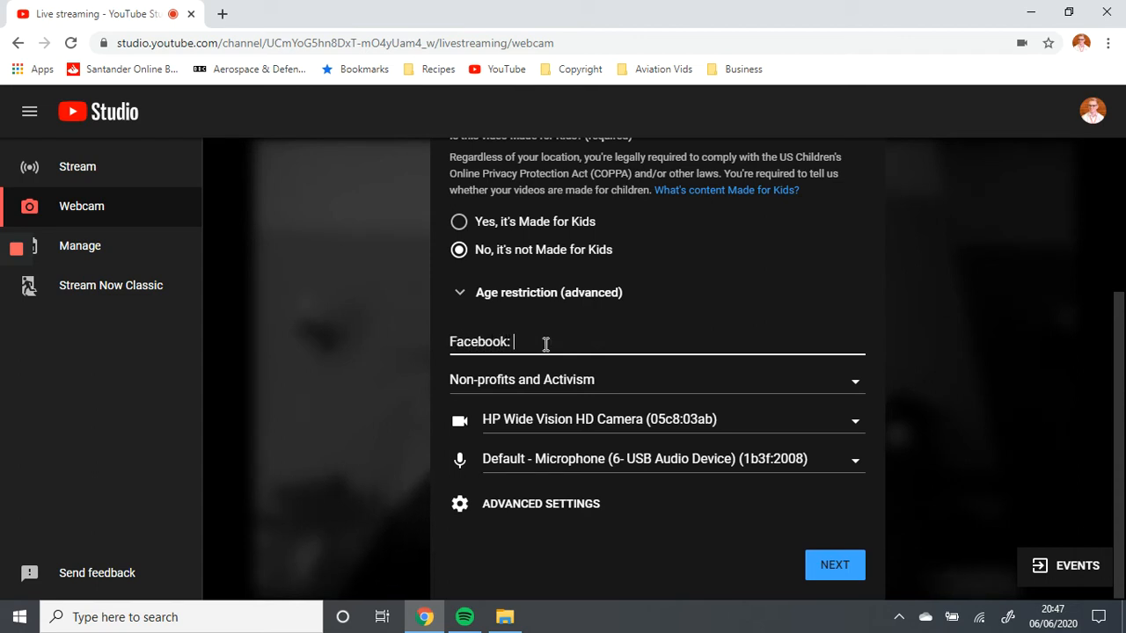
key("Return")
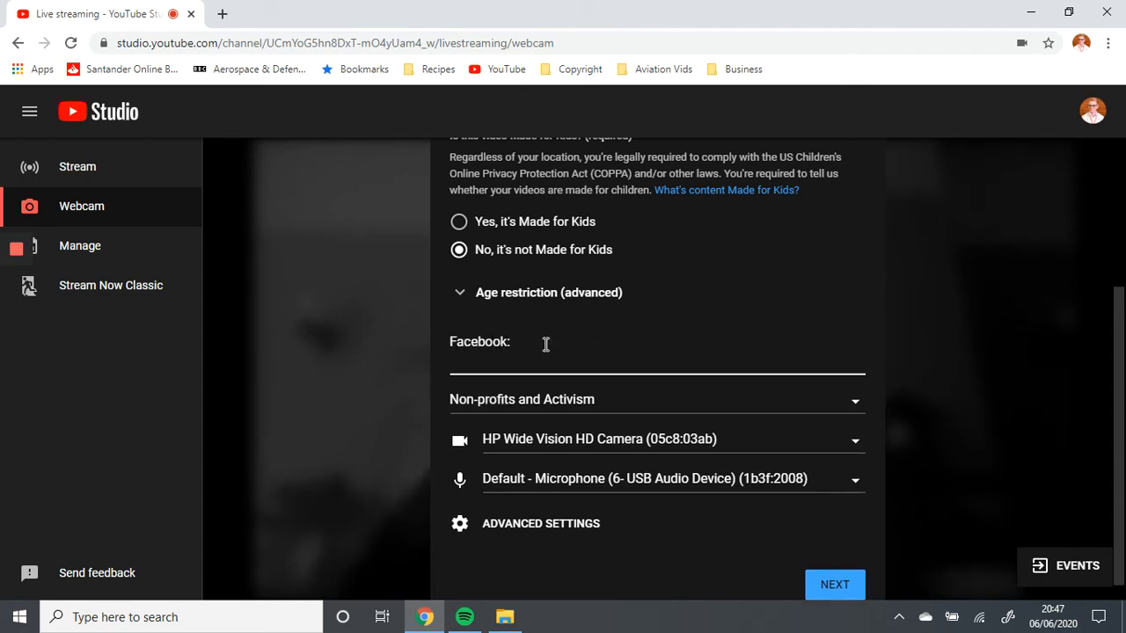
type("Twitter:")
key("Return")
type("Website:")
key("Return")
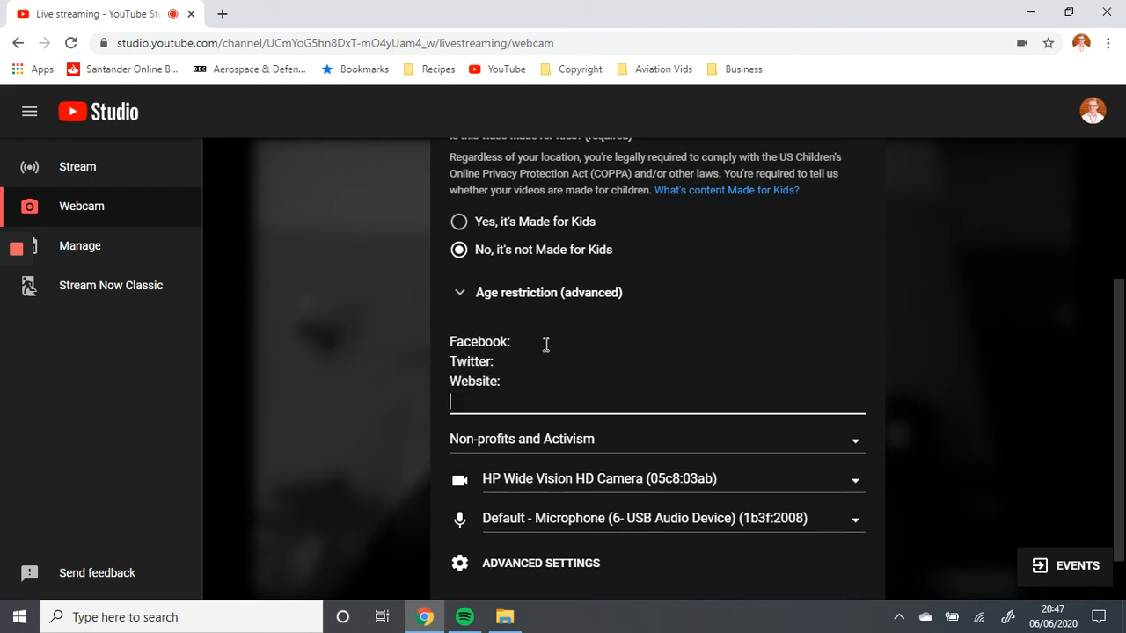
type("Email:")
Insert the placeholder text "xyz." above the Facebook line of the description, separated by a blank line
key("Up")
key("Up")
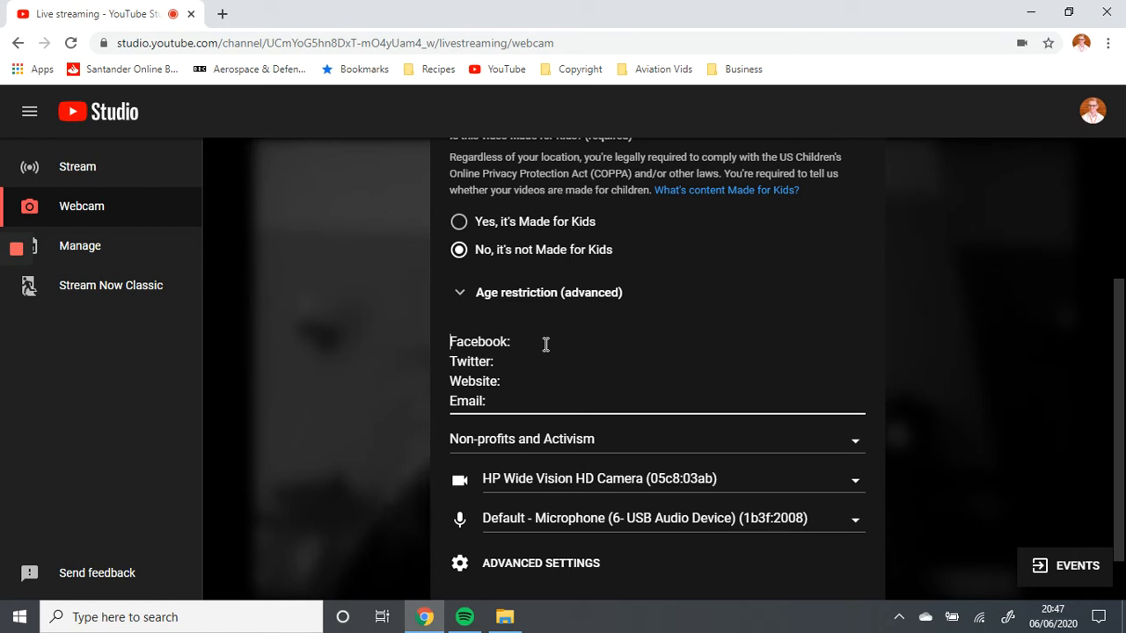
key("Return")
key("Return")
key("Up")
key("Up")
type("xyz")
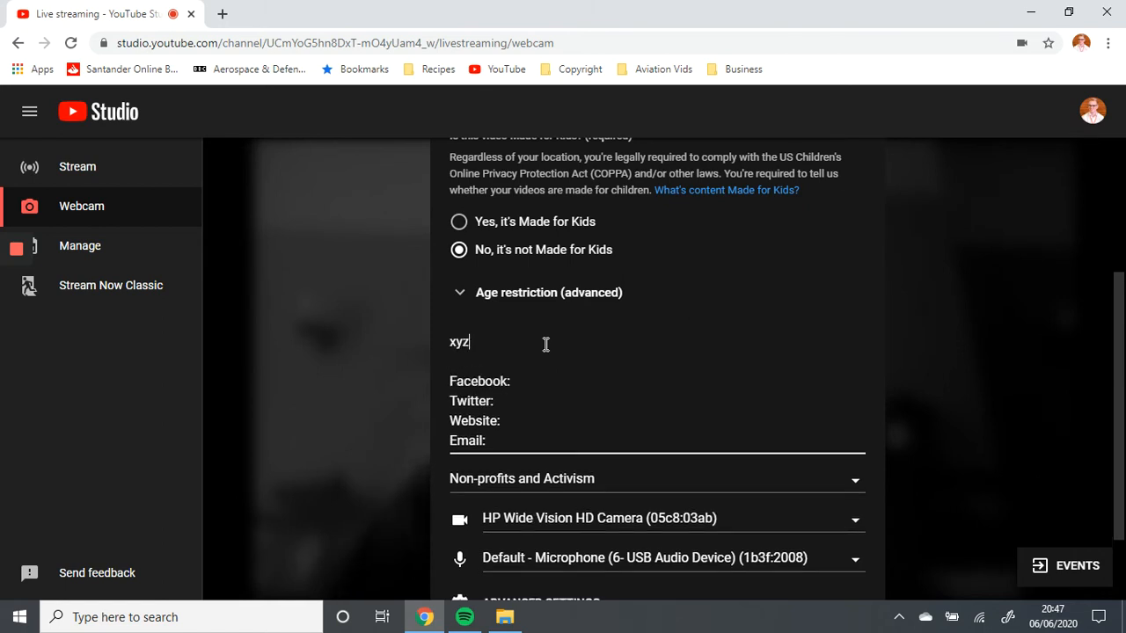
type(".")
left_click(535, 356)
Choose Non-profits and Activism as the stream's category
scroll(519, 335, "down", 2)
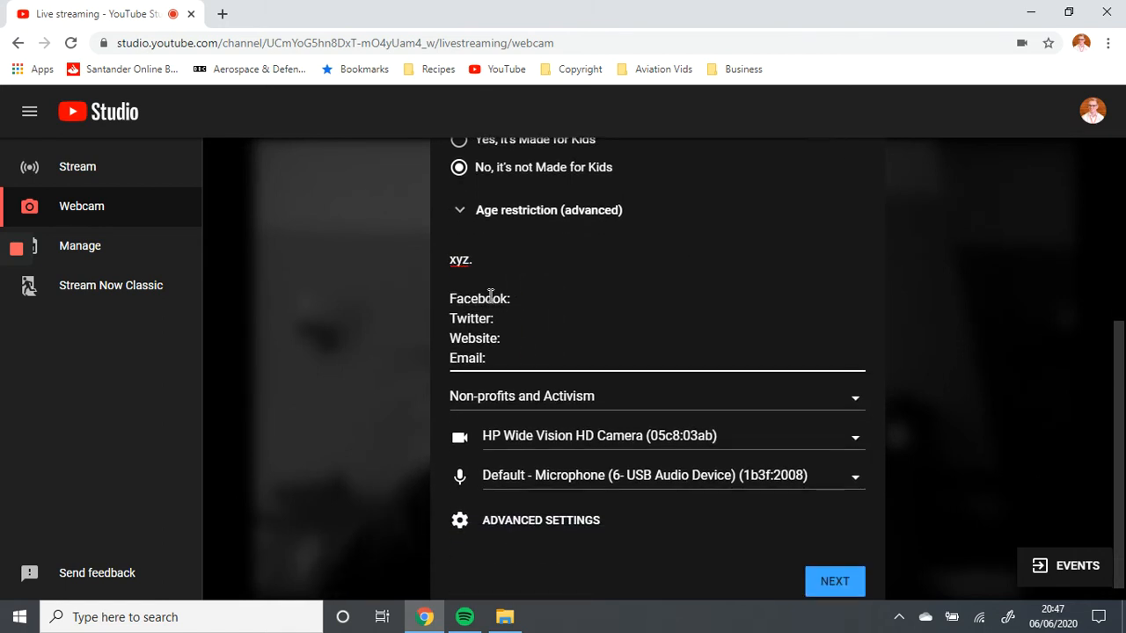
left_click(588, 404)
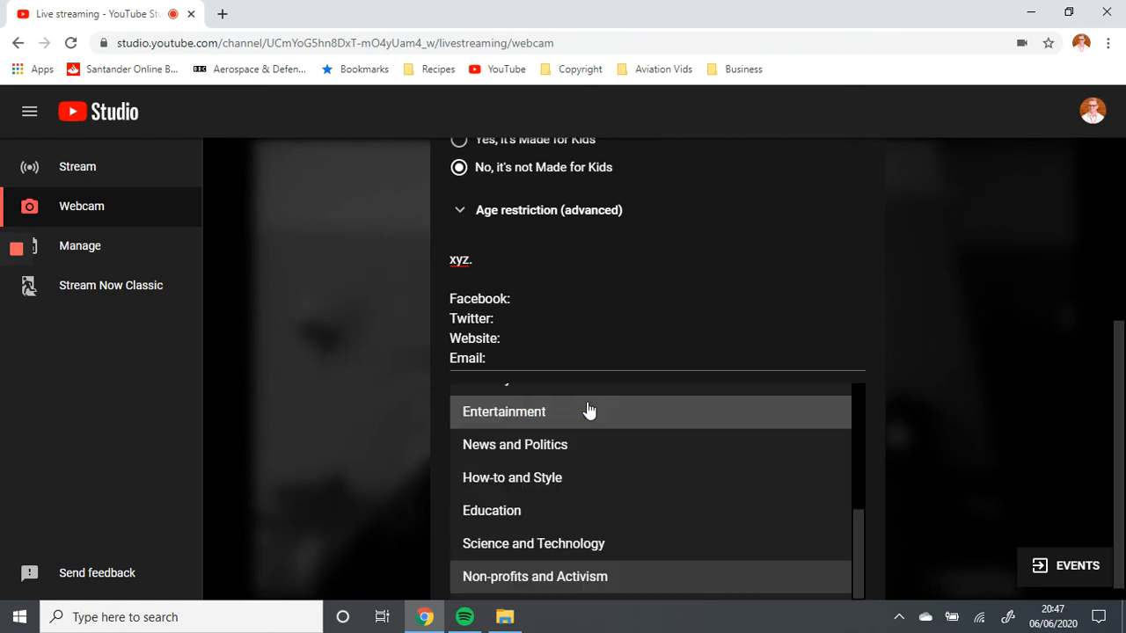
left_click(535, 577)
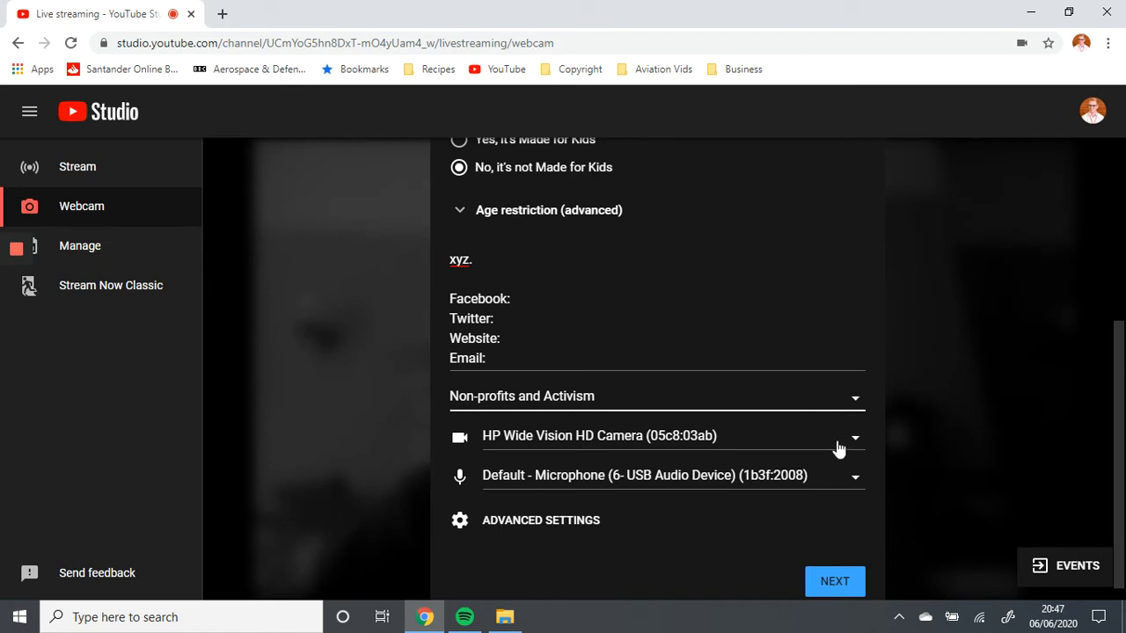
Check which cameras are available for the webcam stream without changing the selected one
left_click(876, 432)
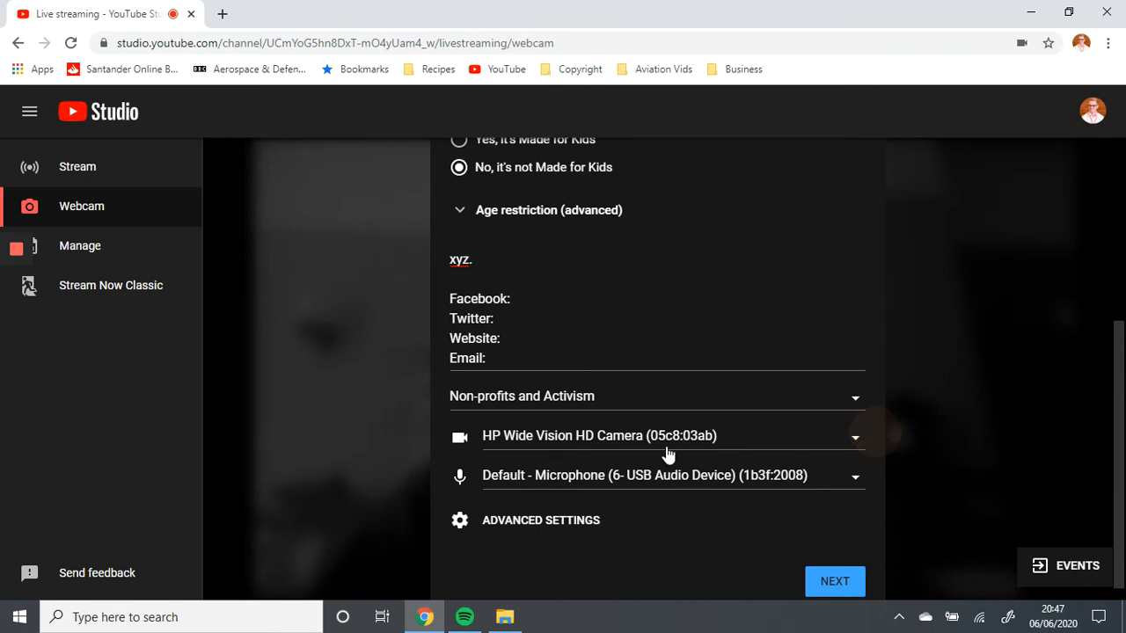
left_click(584, 440)
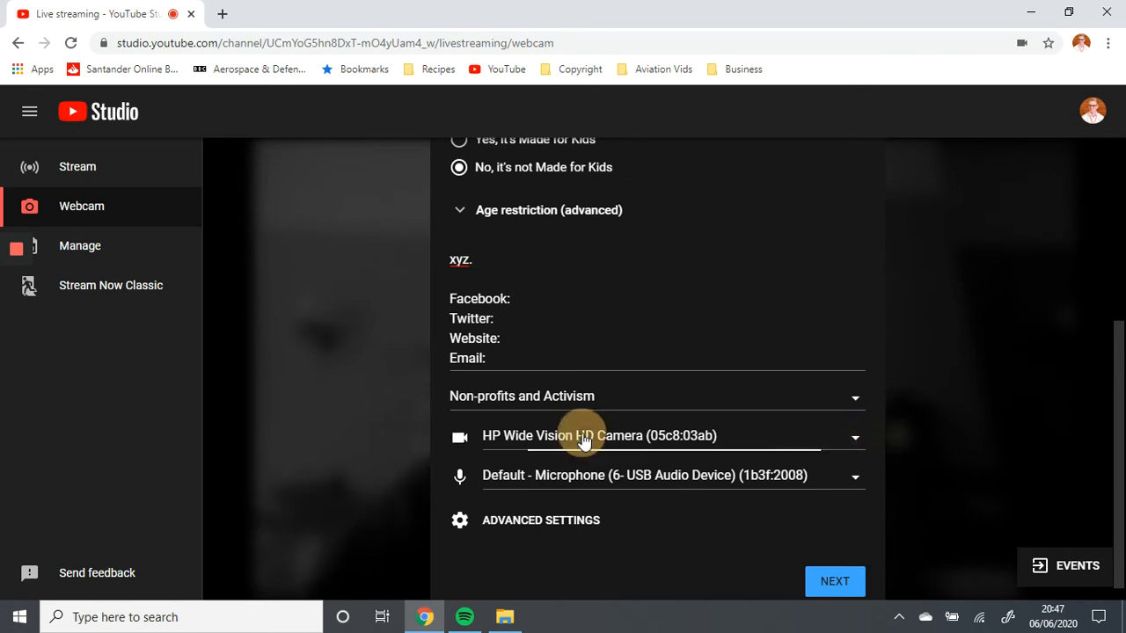
left_click(877, 449)
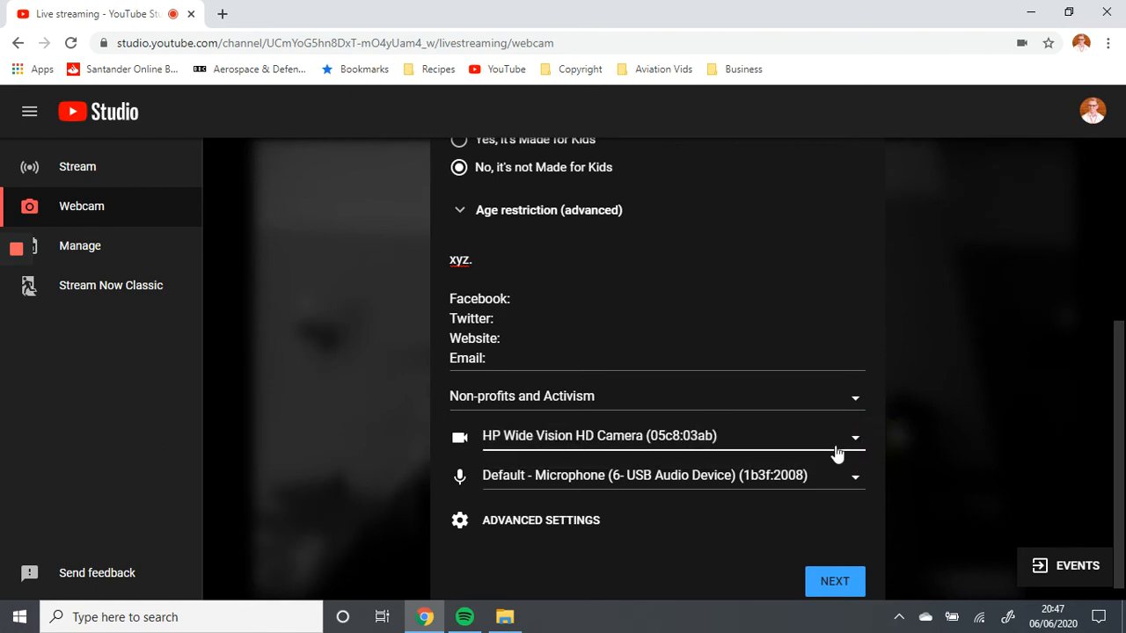
left_click(835, 452)
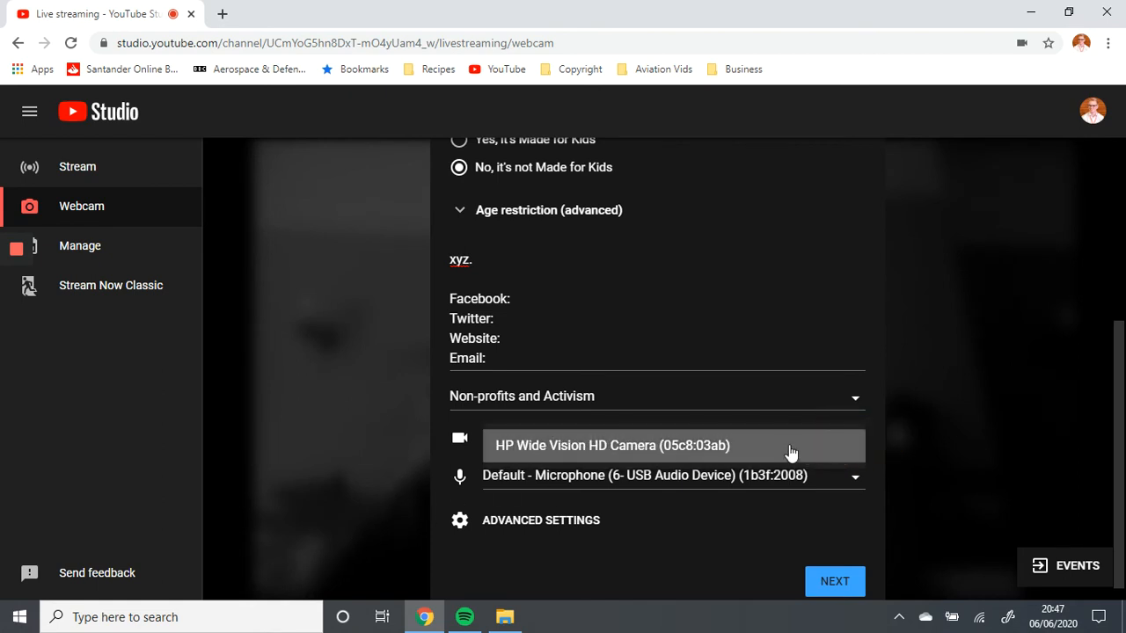
left_click(879, 421)
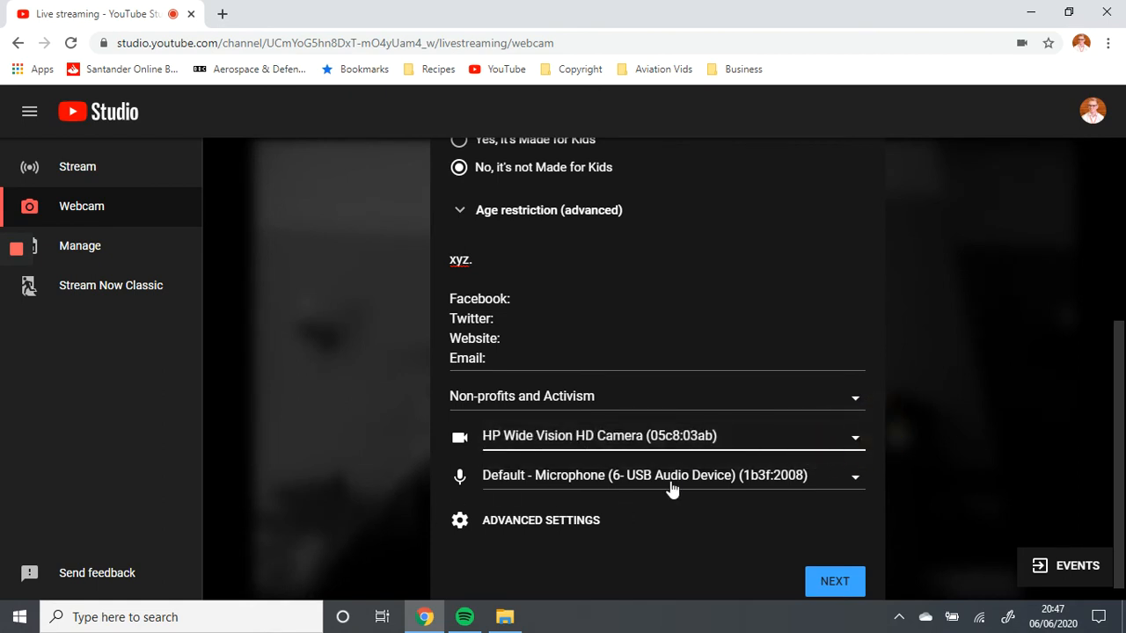
Review the stream's advanced settings for live chat and paid promotion without changing them, and return to the stream form
left_click(528, 522)
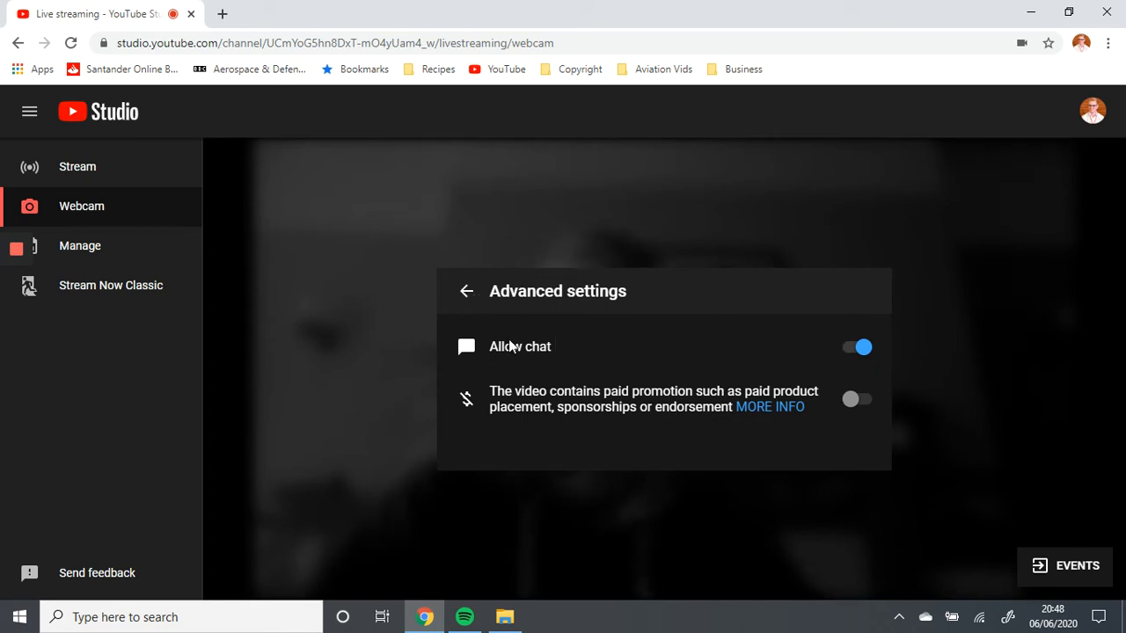
left_click_drag(489, 346, 665, 345)
left_click(585, 331)
left_click(466, 292)
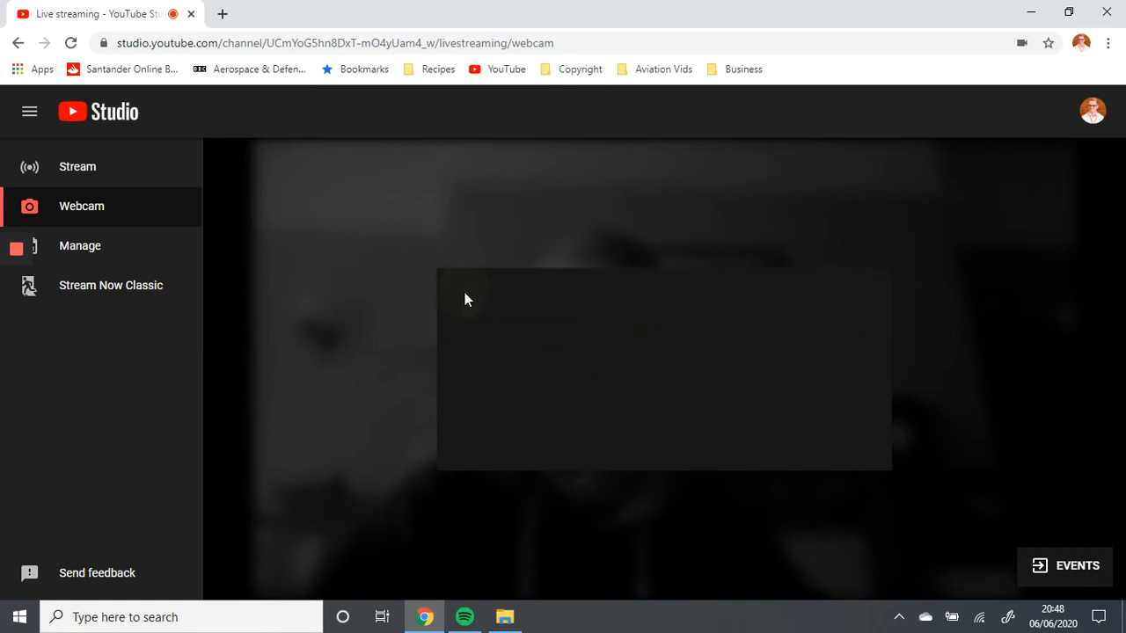
Continue to the stream preview and copy the stream's share link
scroll(811, 358, "down", 4)
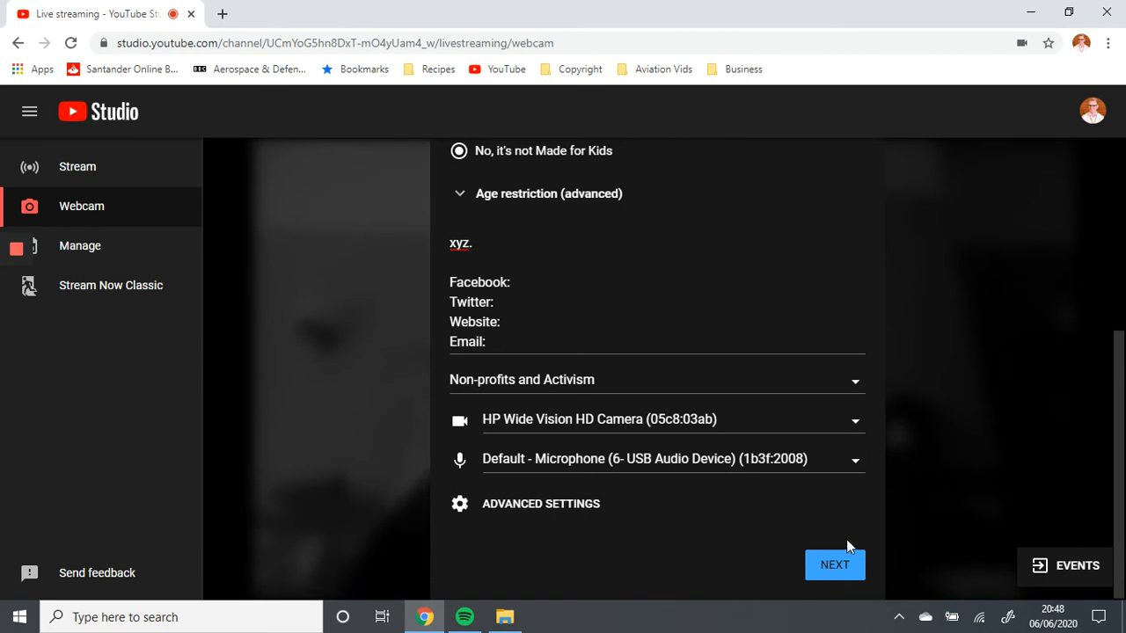
left_click(845, 571)
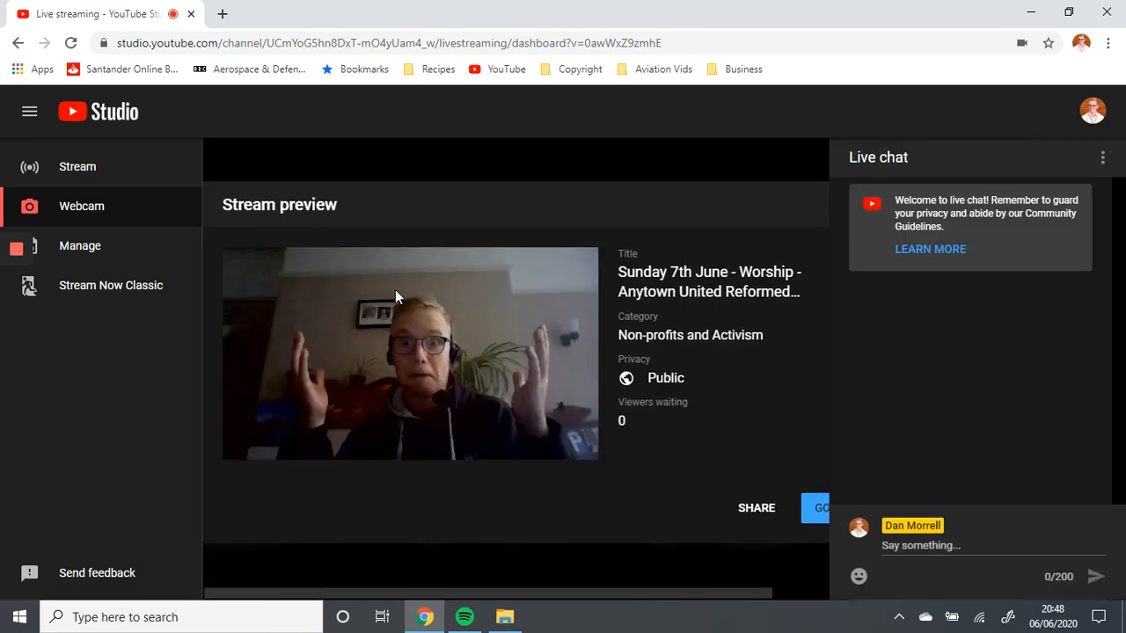
mouse_move(323, 375)
left_click(758, 511)
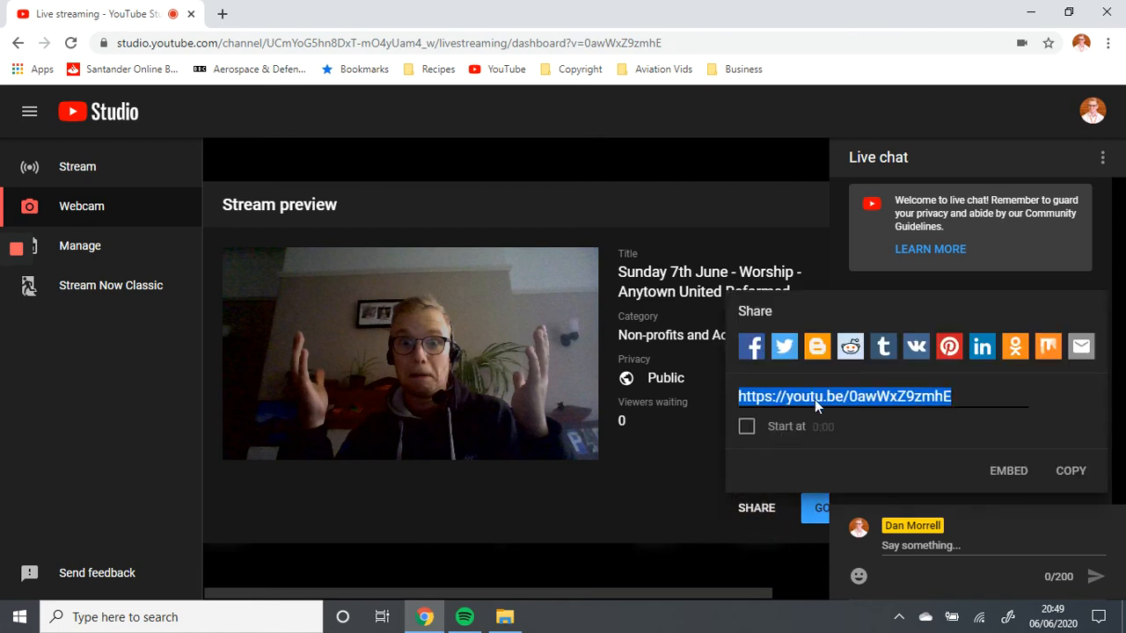
left_click(1065, 483)
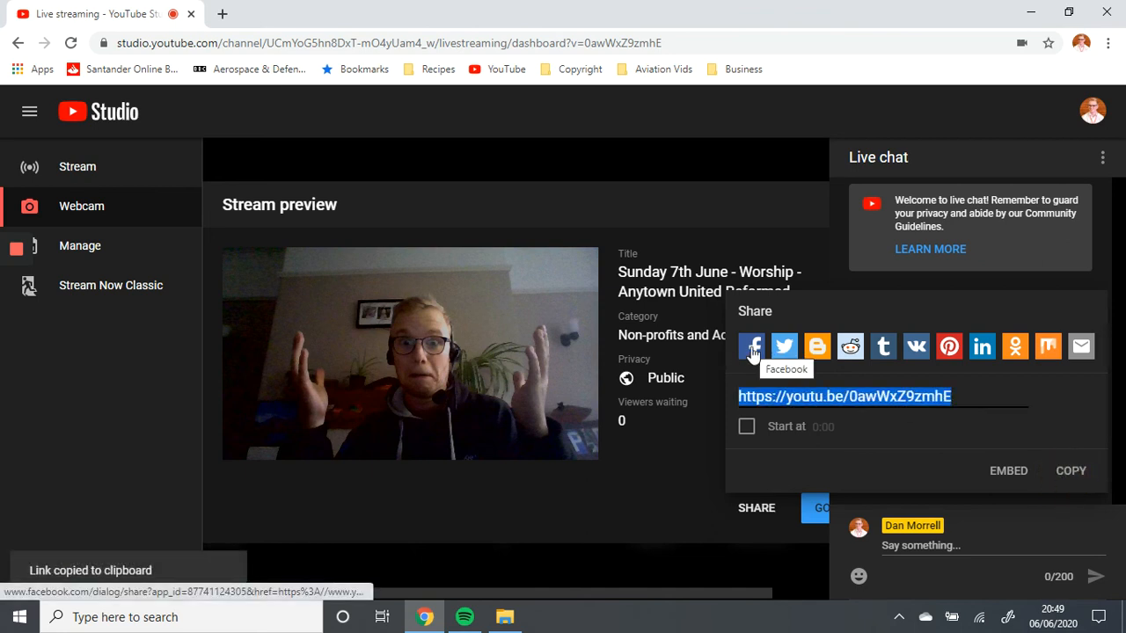
left_click(623, 498)
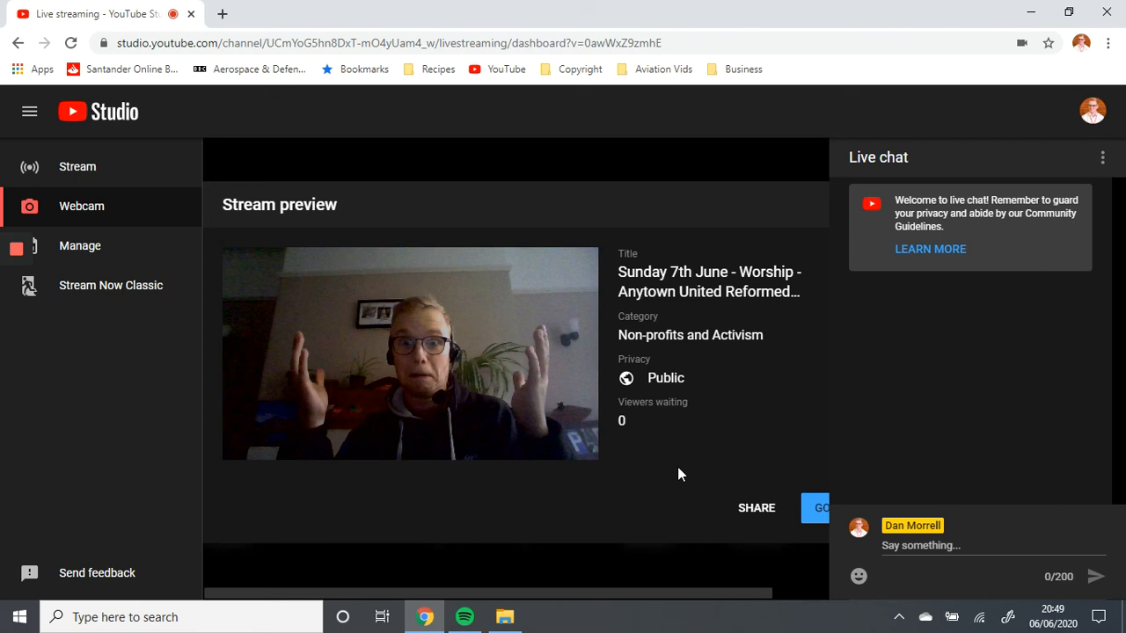
Go live with the webcam stream and end the broadcast after a few seconds
left_click(816, 510)
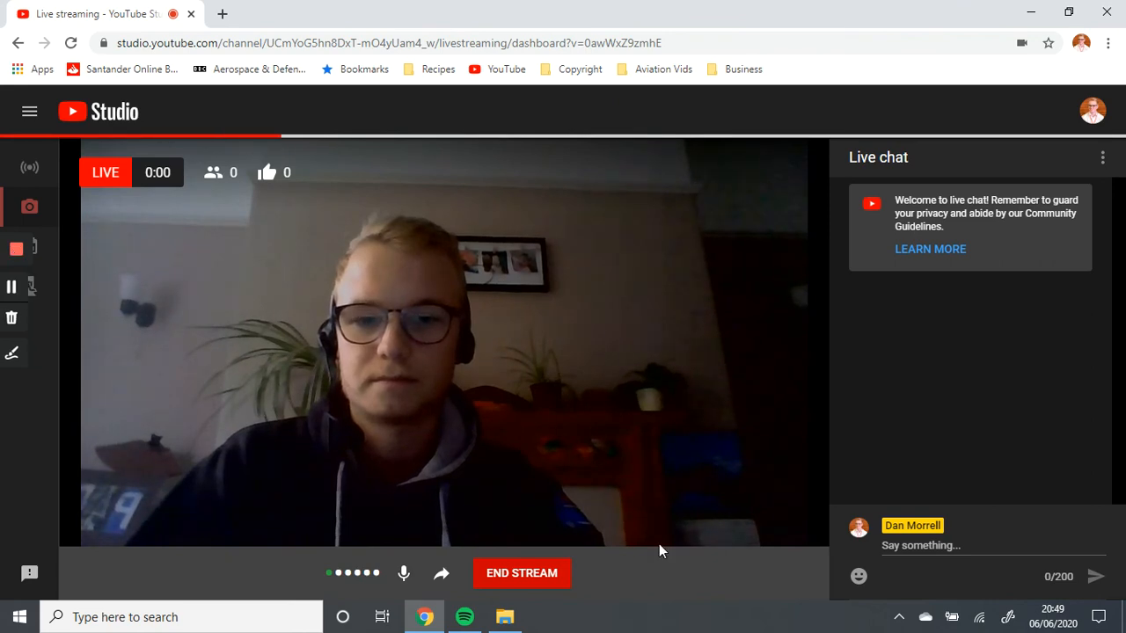
left_click(538, 573)
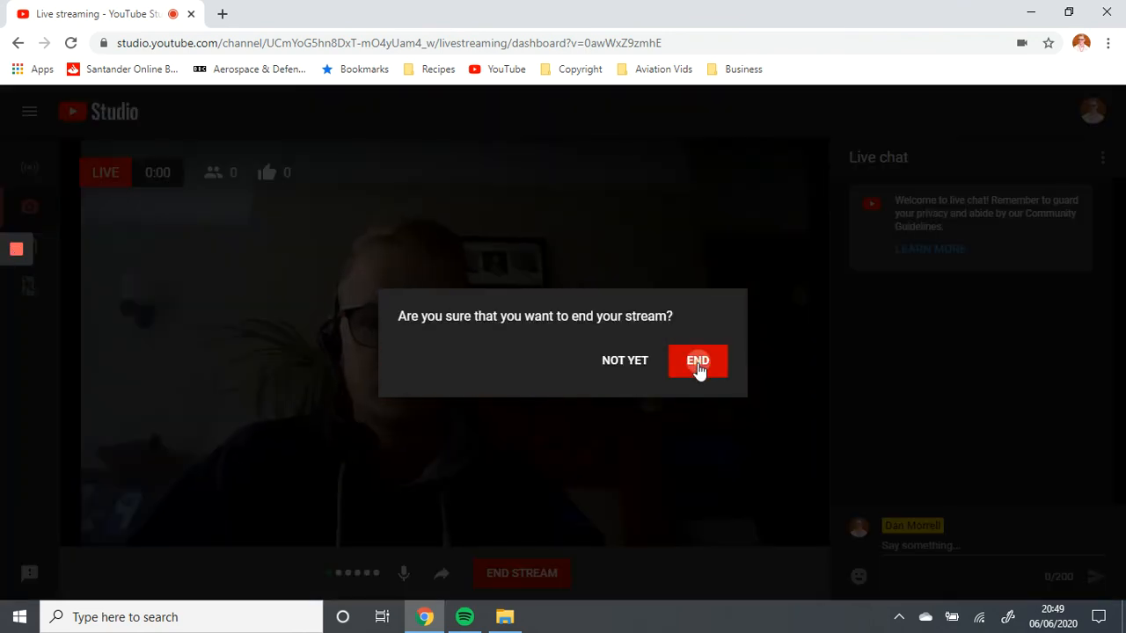
left_click(697, 363)
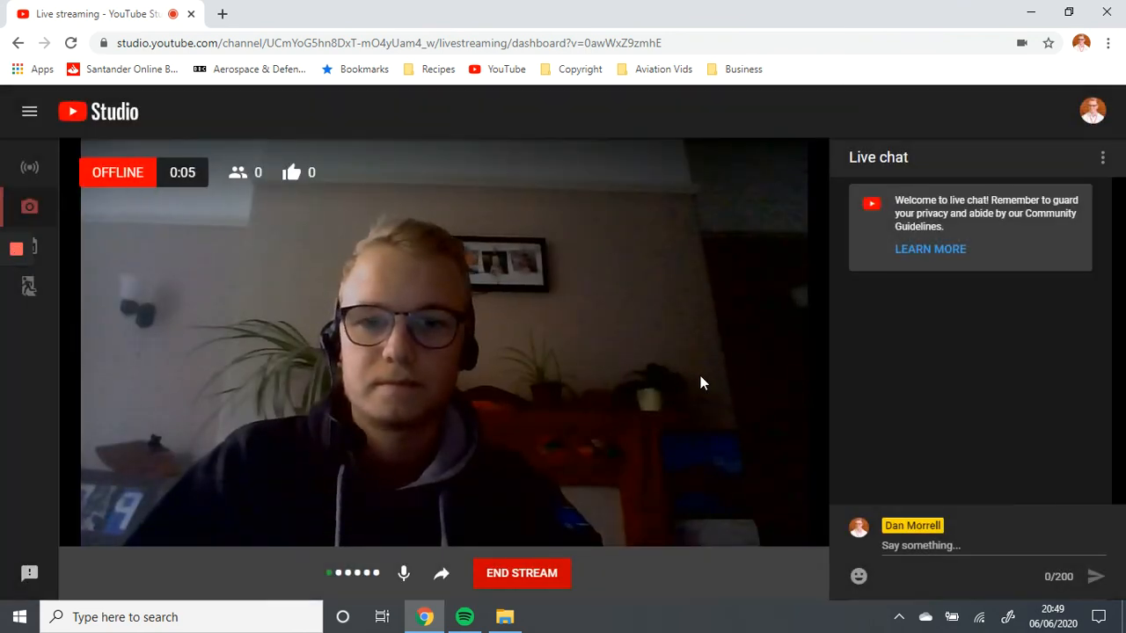
scroll(492, 290, "down", 1)
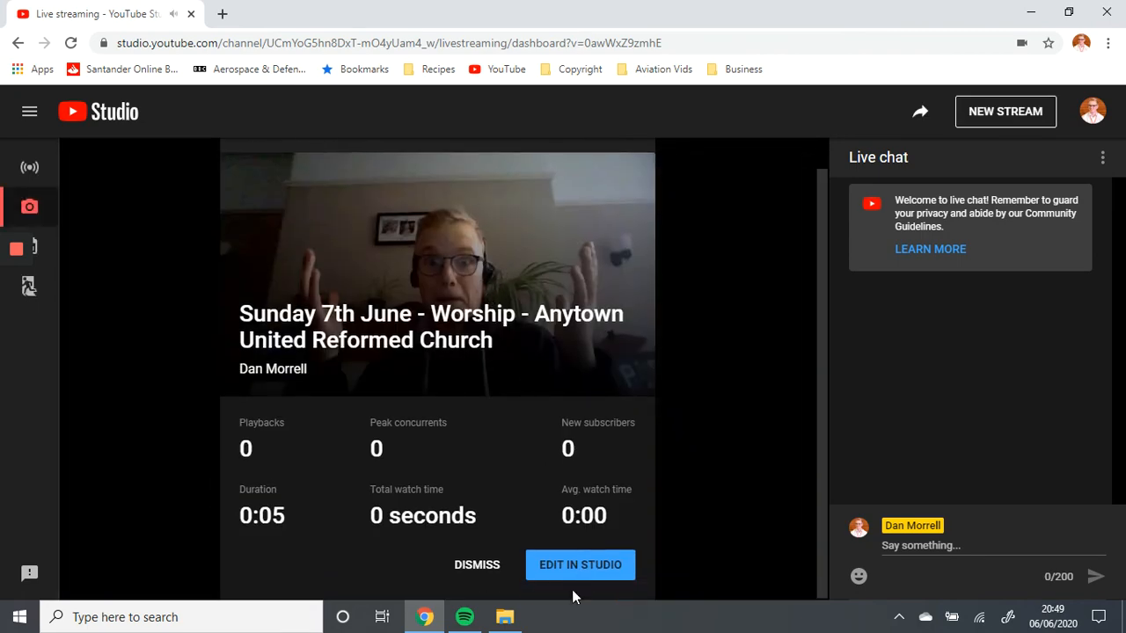
left_click_drag(533, 312, 567, 345)
left_click(568, 345)
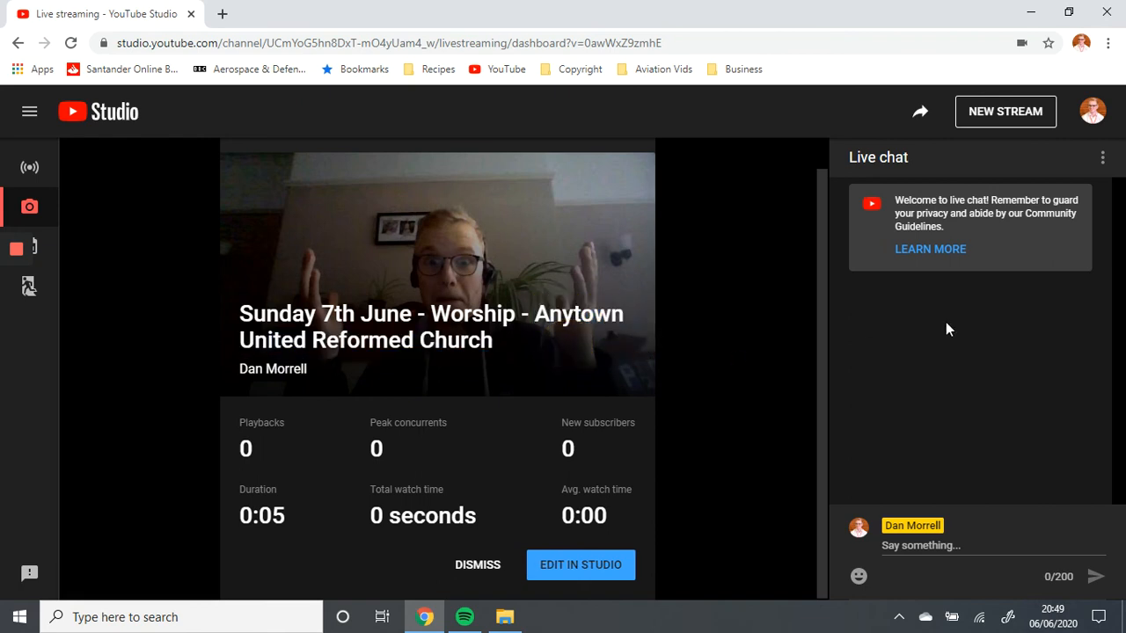
Send the message "Hello!" in the live chat of the ended stream
left_click(925, 544)
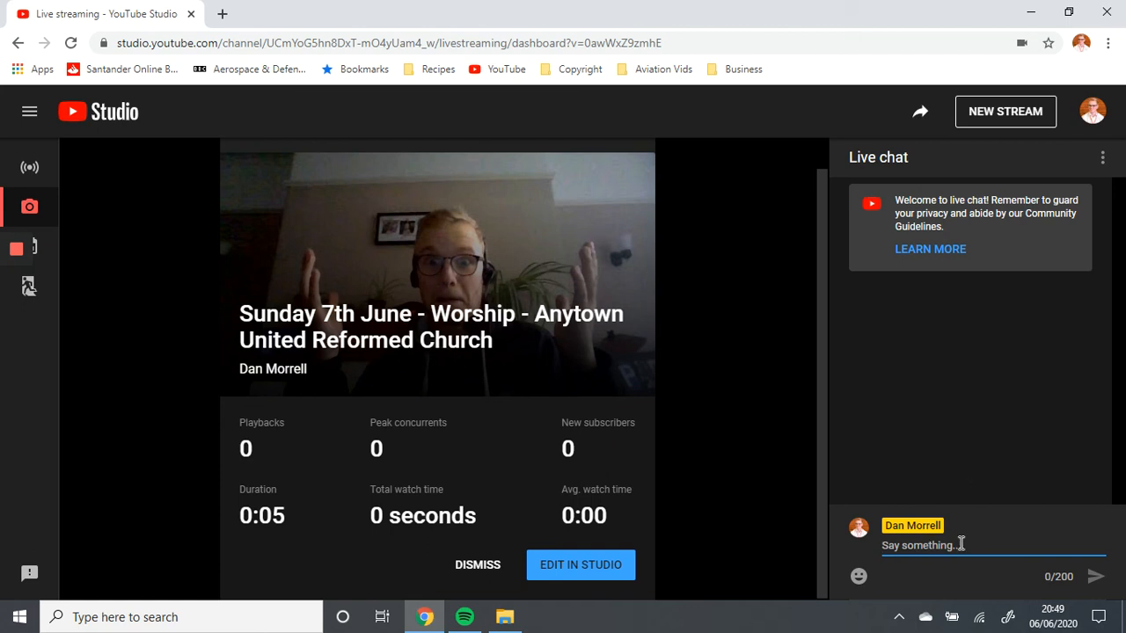
type("Hello!")
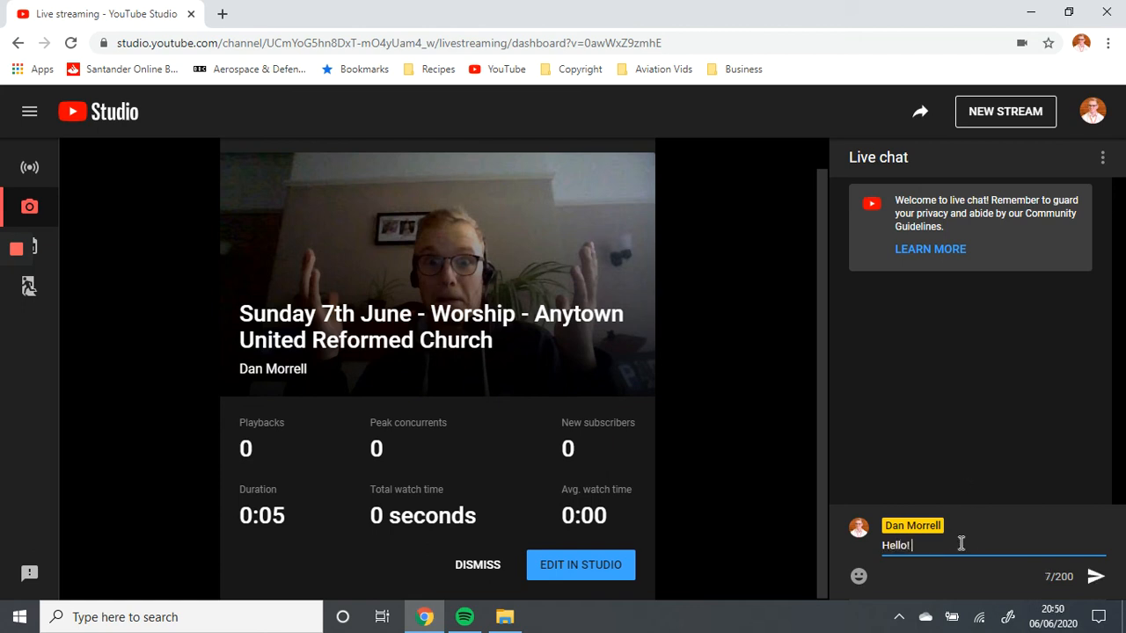
left_click(1092, 576)
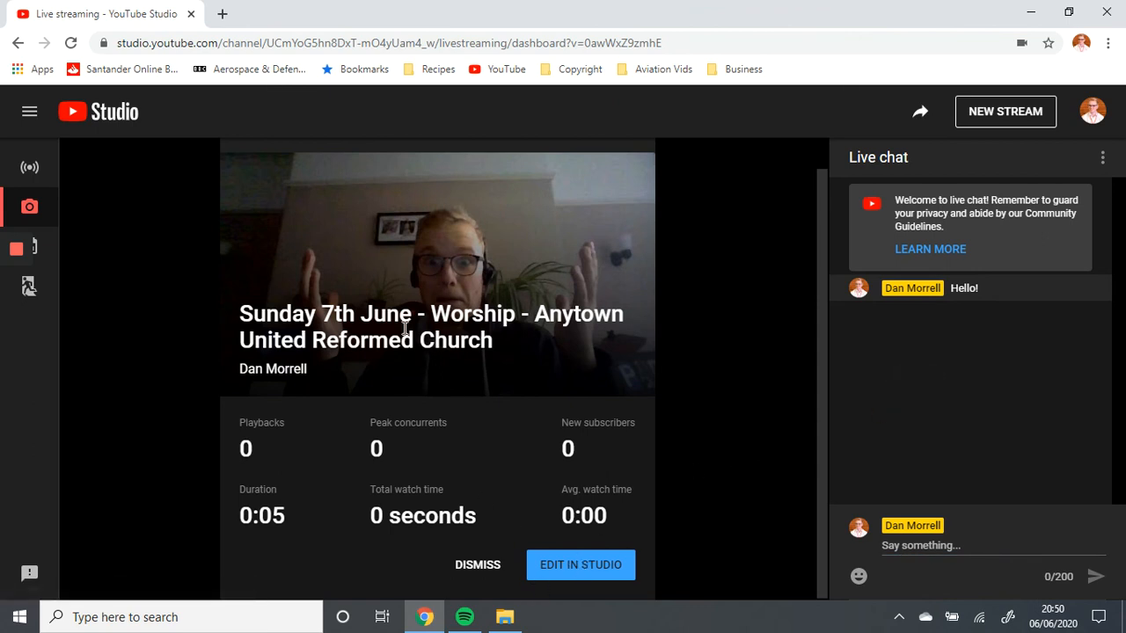
Open the ended stream in the video editor, move the playhead to 00:10 and start trimming
left_click(553, 566)
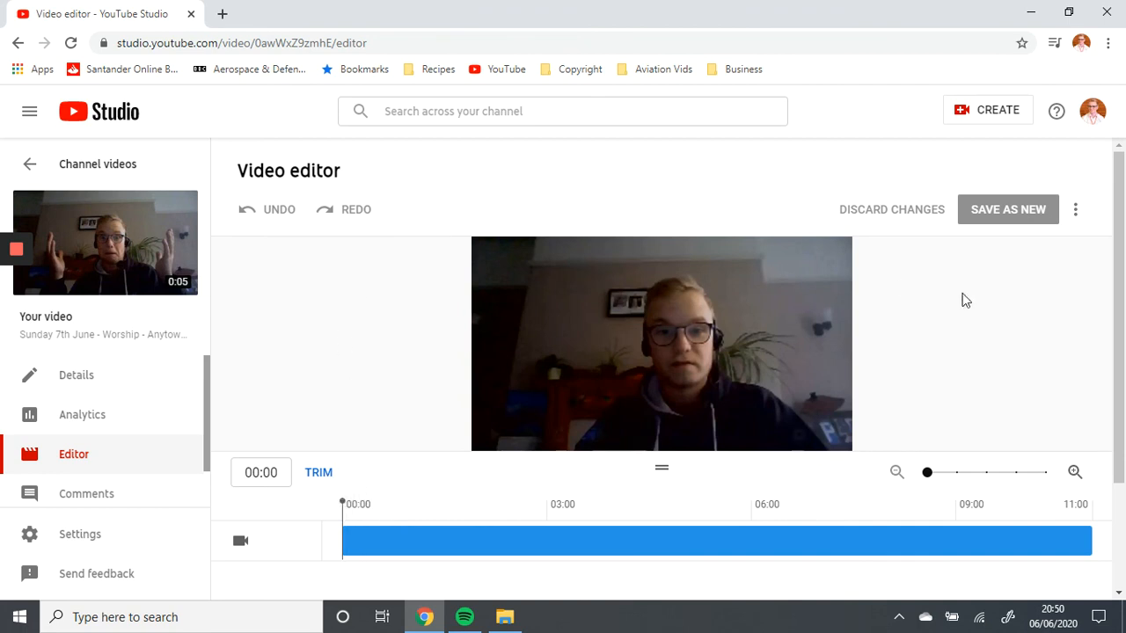
scroll(982, 377, "down", 2)
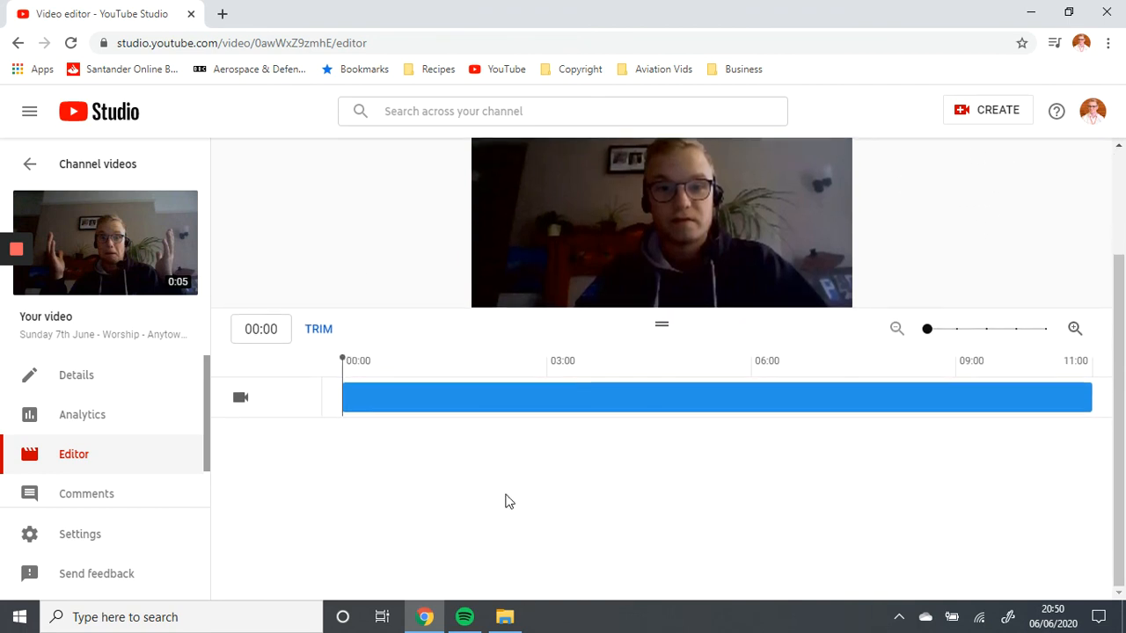
left_click_drag(343, 384, 367, 384)
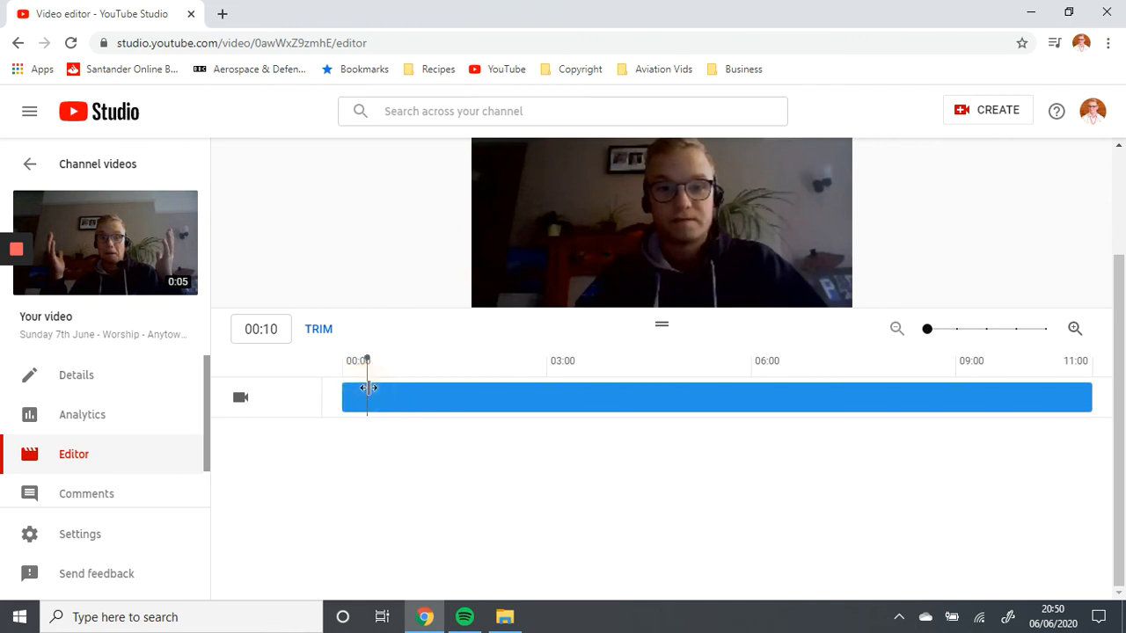
left_click(320, 333)
scroll(458, 510, "up", 2)
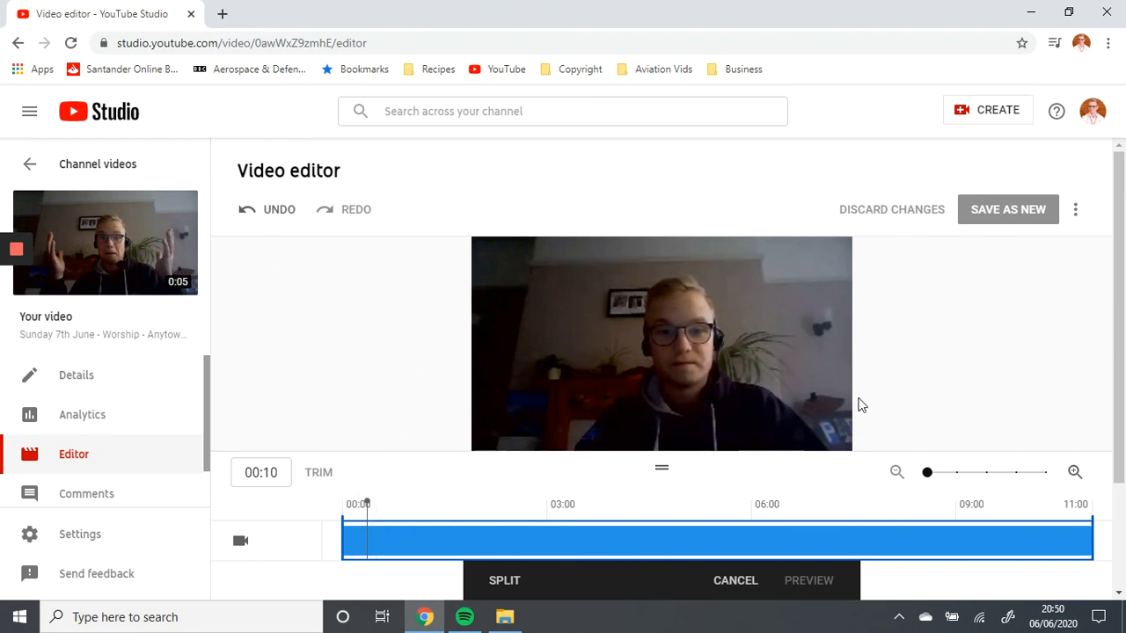
Check the video editor's additional options for reverting to the original and keyboard shortcuts without choosing one
scroll(903, 404, "down", 1)
scroll(906, 395, "up", 1)
left_click(1075, 209)
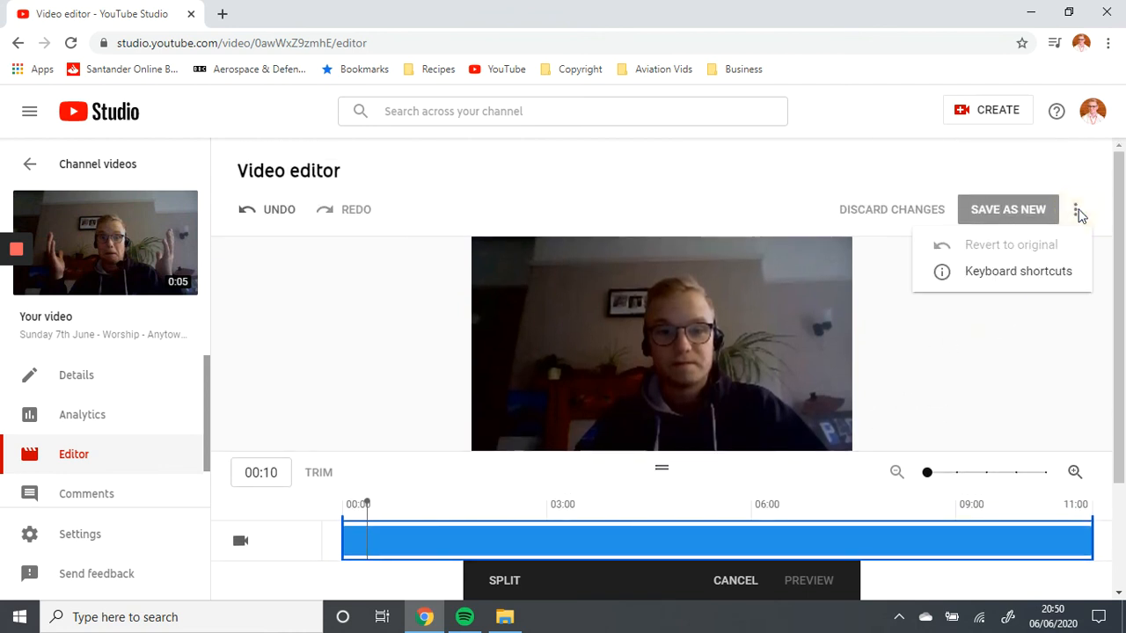
left_click(993, 212)
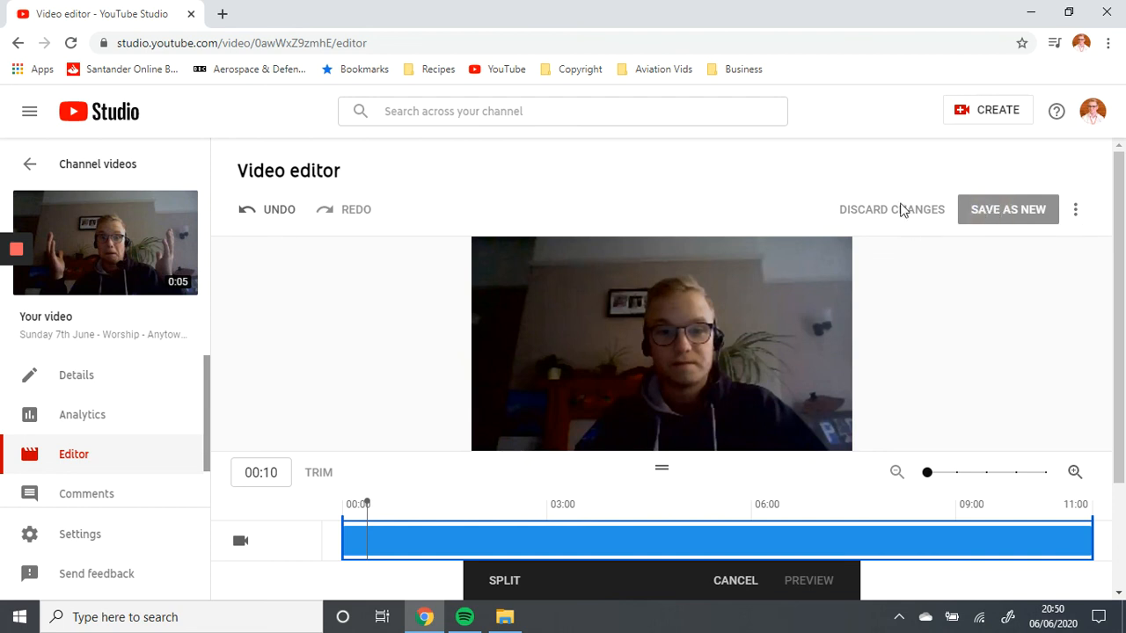
Open the recorded stream's details and review its title, description, thumbnail, audience and visibility settings
left_click(80, 380)
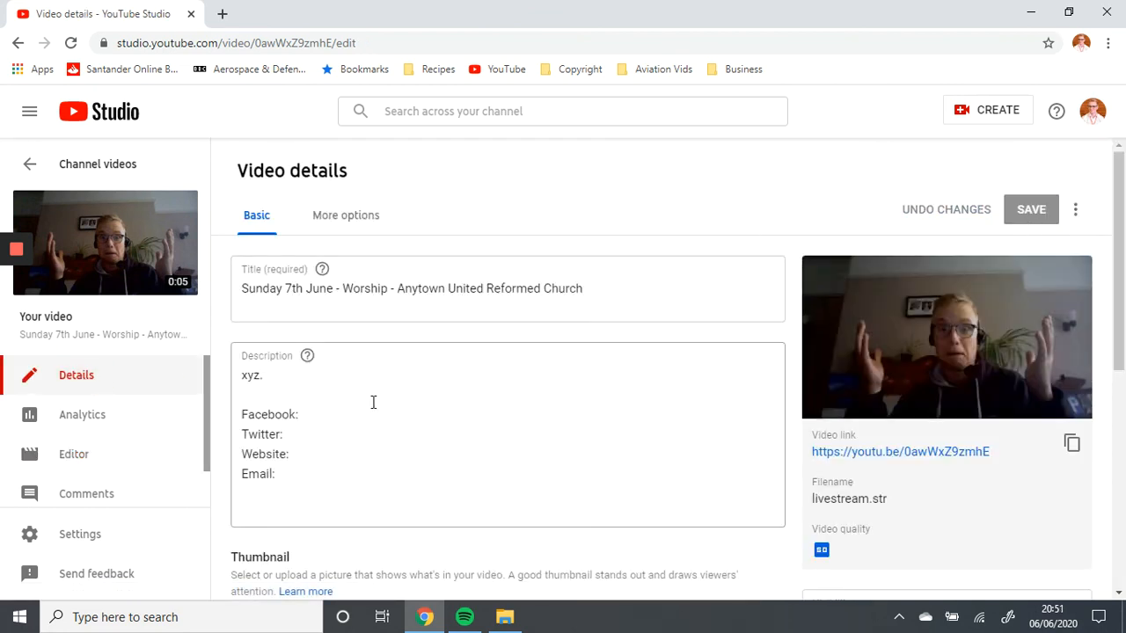
scroll(391, 364, "down", 1)
scroll(665, 365, "down", 4)
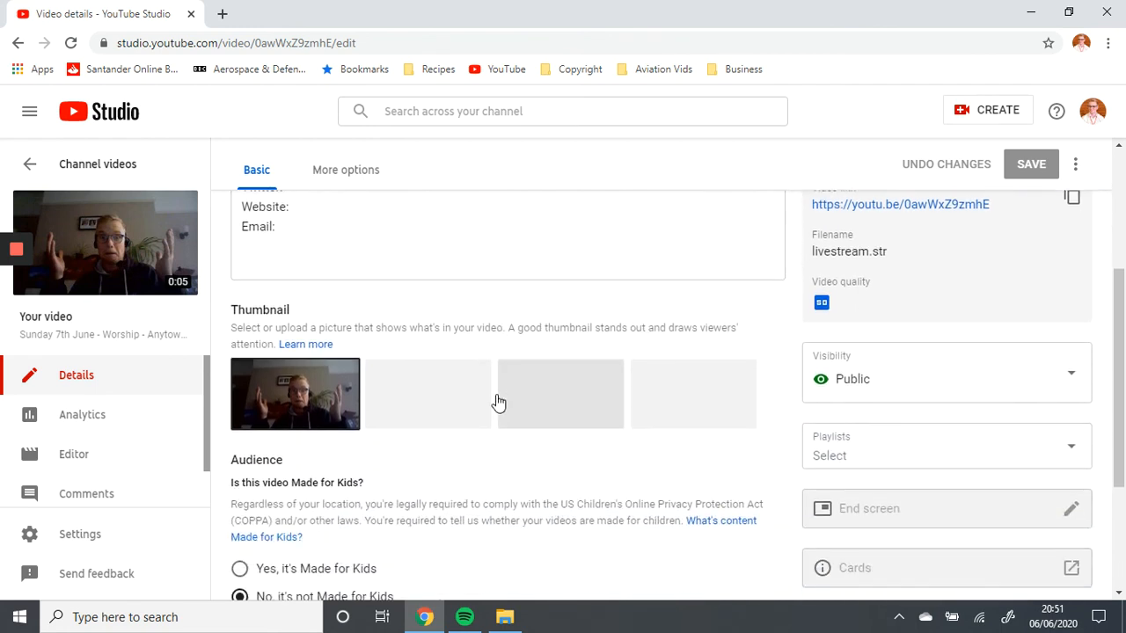
scroll(631, 401, "up", 5)
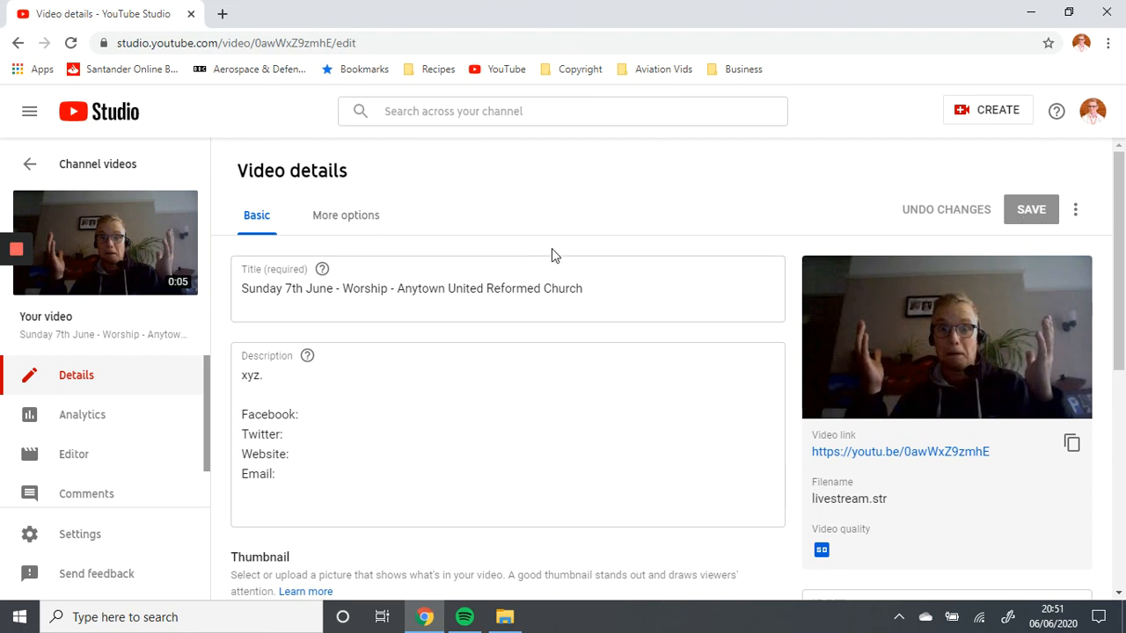
Permanently delete the recorded worship stream, acknowledging that the deletion can't be undone
left_click(1075, 210)
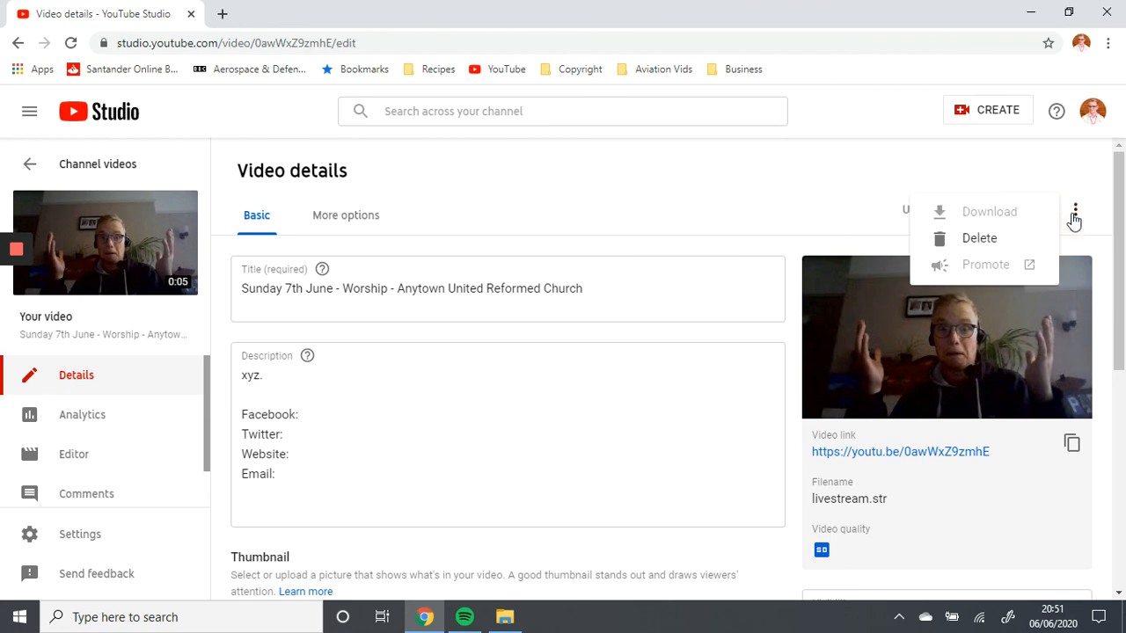
left_click(982, 249)
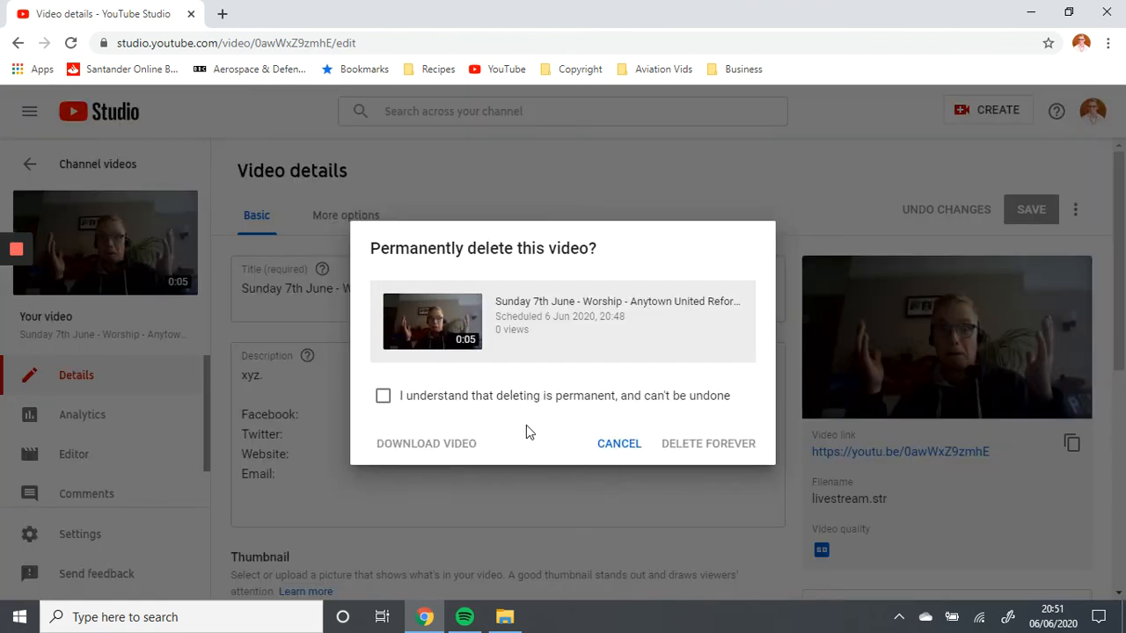
left_click(463, 395)
left_click(709, 444)
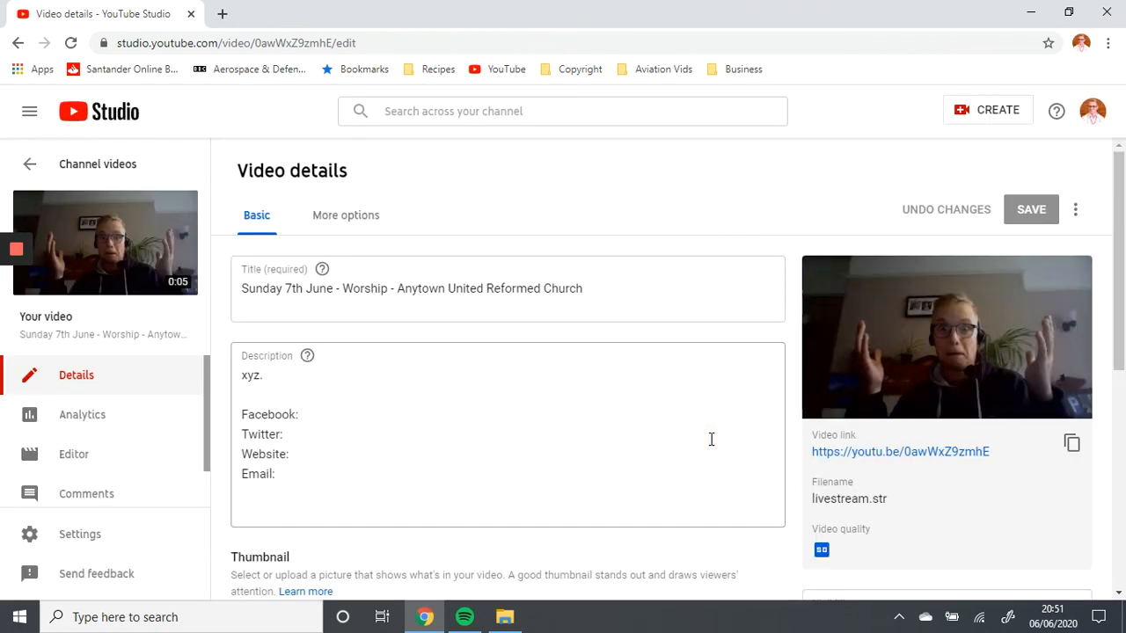